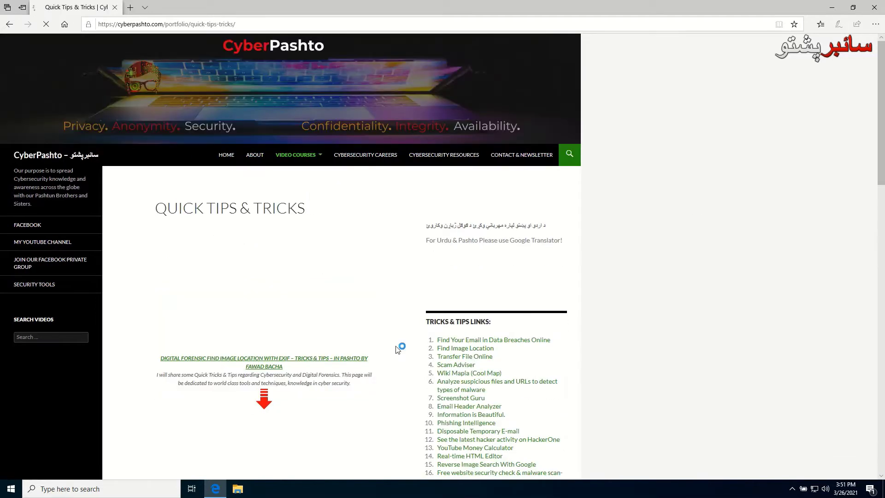
Open CyberPashto's Cybersecurity Resources page and launch the KeePass website from it in a new tab
scroll(315, 377, down, 5)
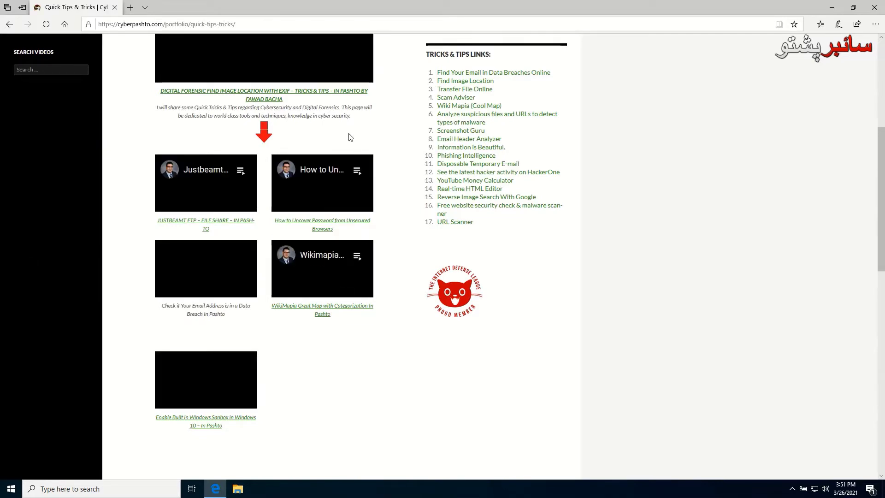
scroll(382, 145, up, 4)
scroll(449, 91, up, 2)
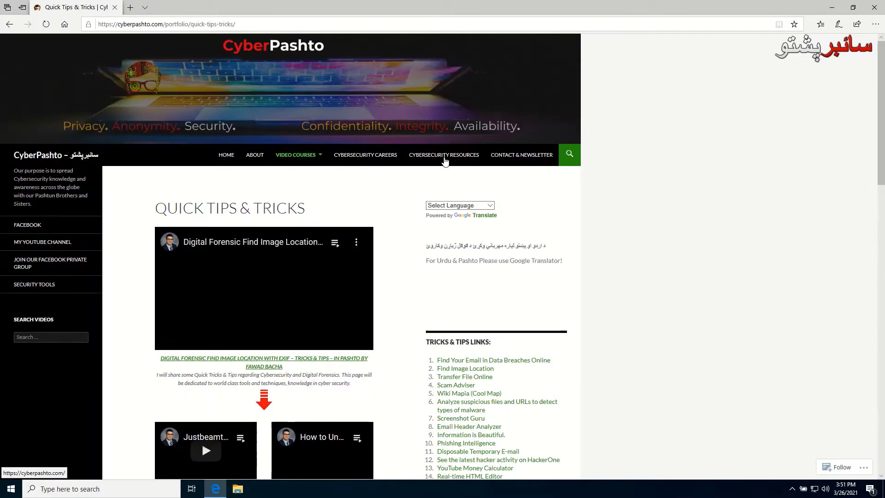
click(444, 155)
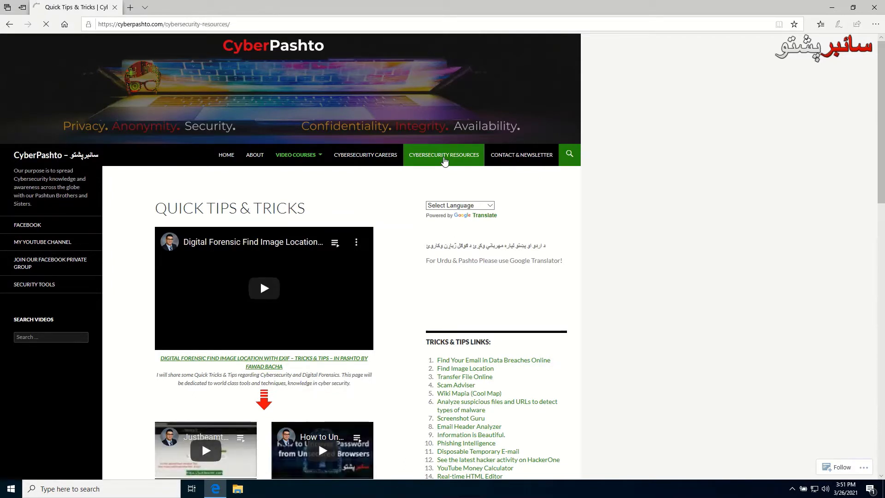
scroll(408, 237, down, 2)
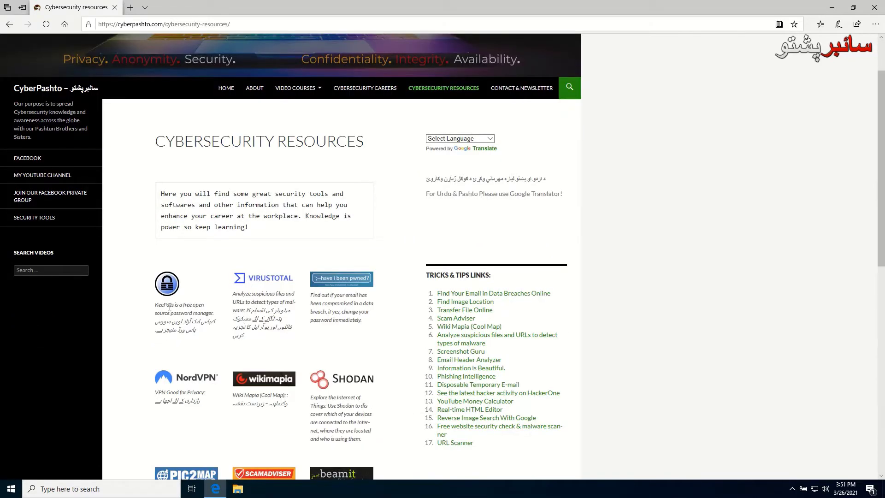
click(172, 287)
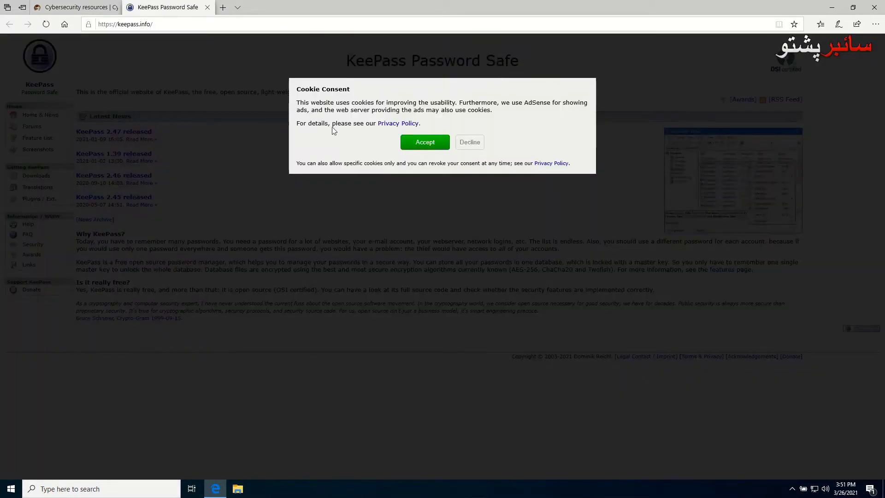
Accept keepass.info's cookies and follow the KeePass 2.47 release news to its download link
click(434, 144)
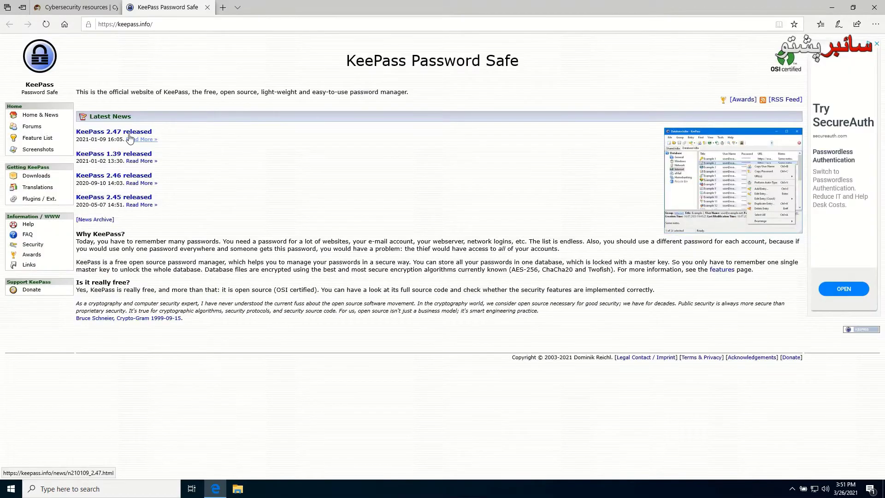
click(130, 138)
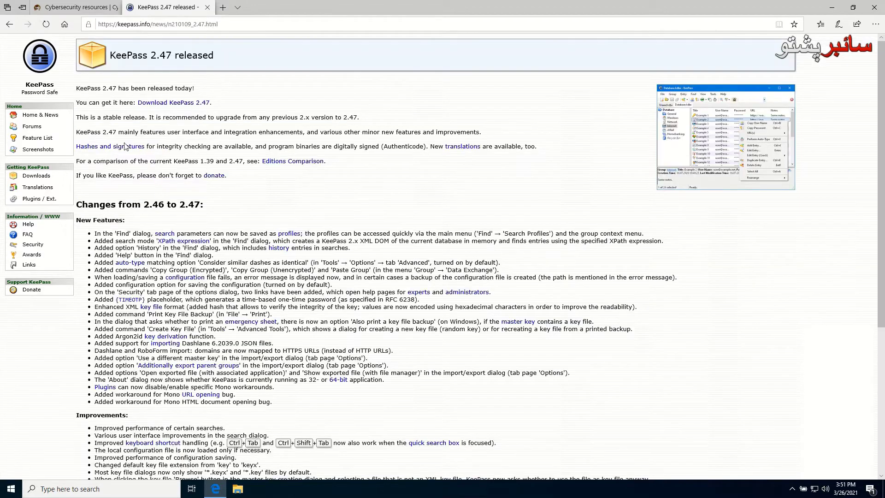
click(176, 103)
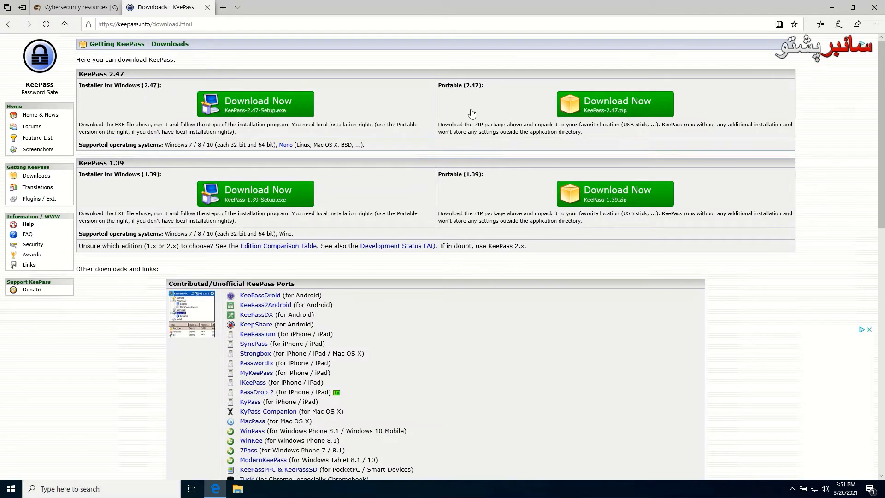
Save KeePass-2.47-Setup.exe from SourceForge into the Downloads folder, then close Edge
middle_click(265, 113)
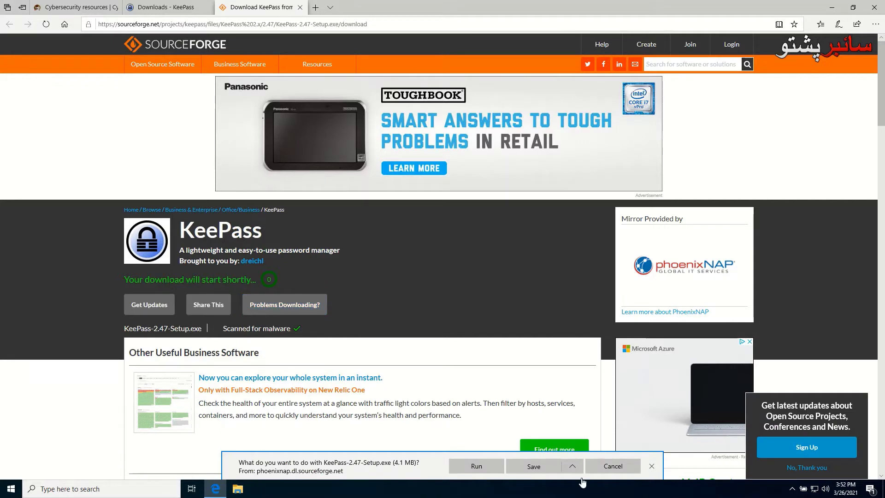
click(576, 465)
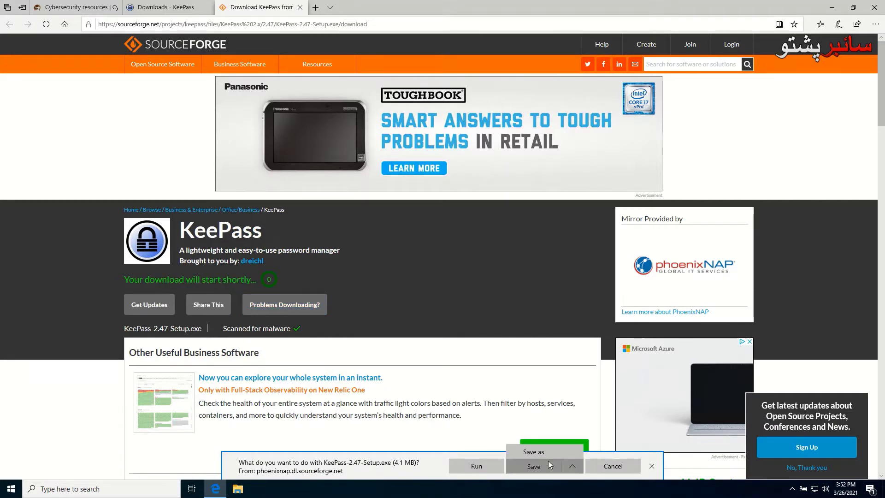
click(540, 451)
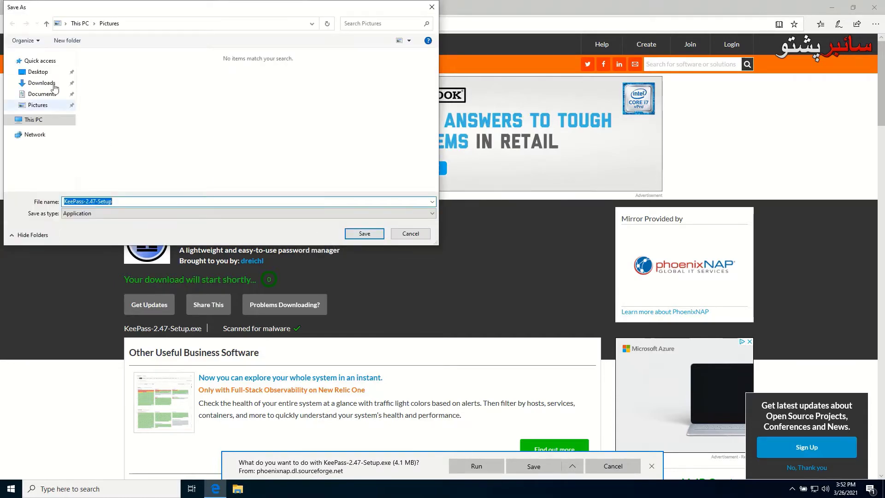
click(42, 83)
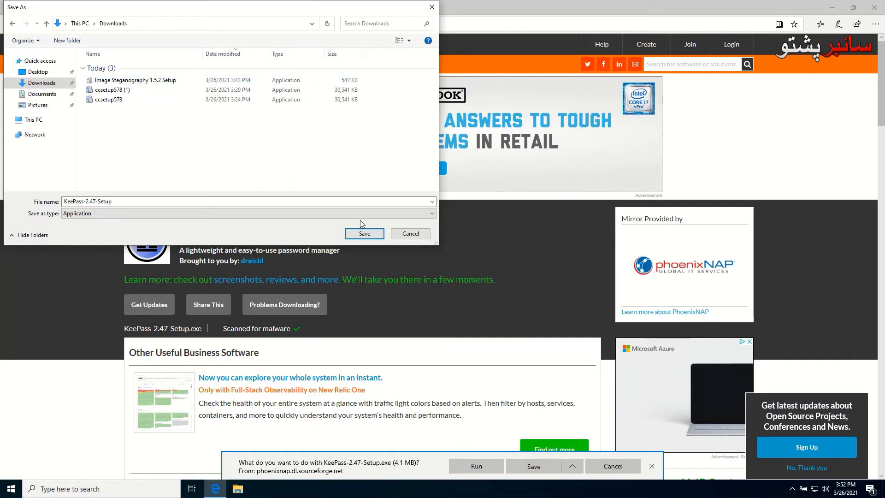
click(366, 233)
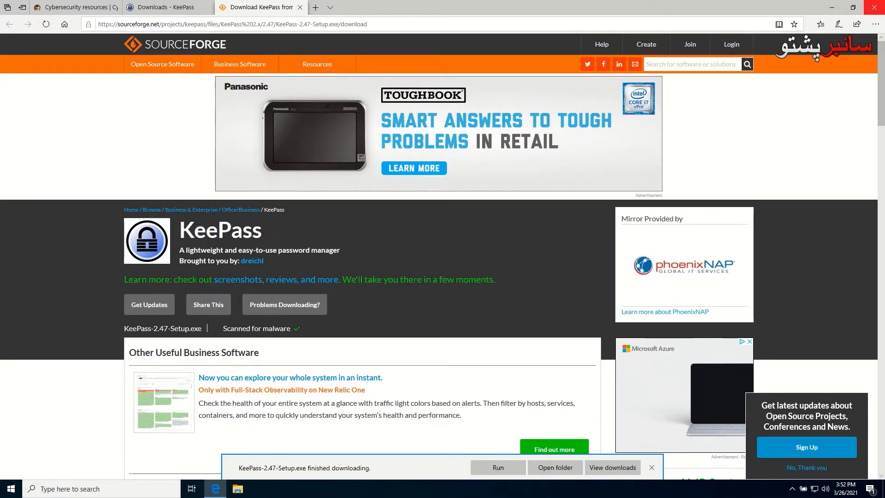
click(874, 7)
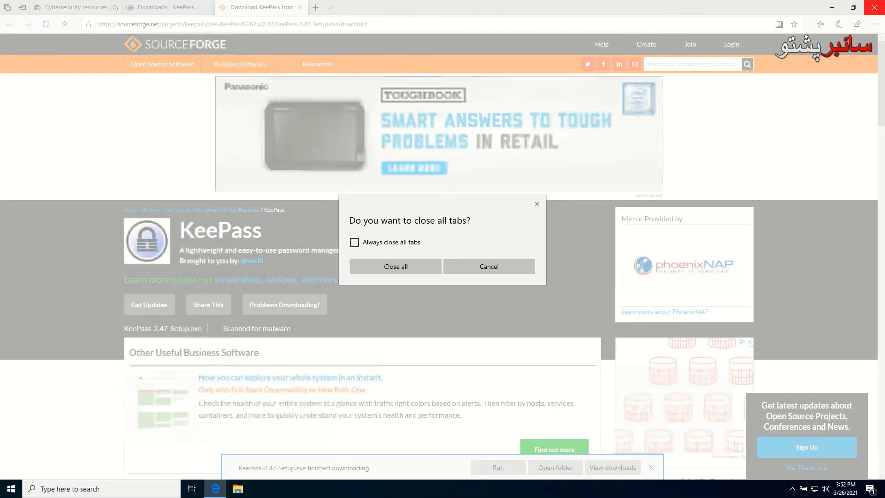
Confirm closing all Edge tabs and refresh the desktop
click(395, 266)
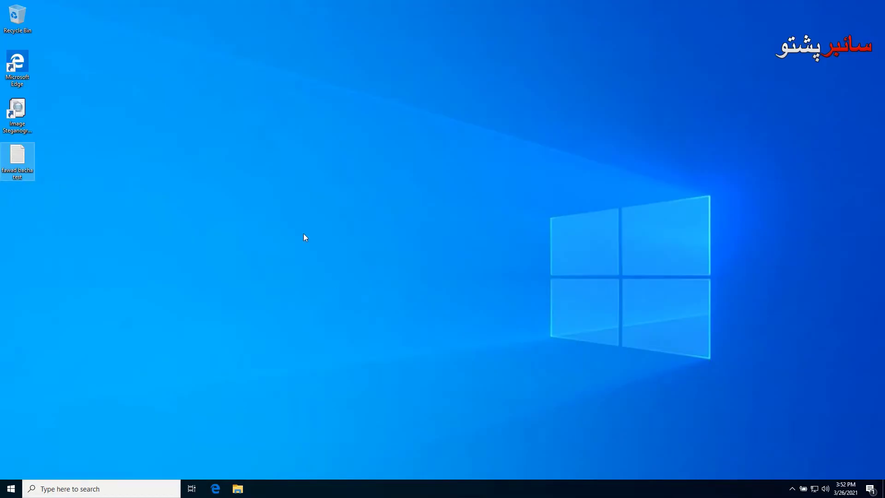
right_click(303, 233)
click(336, 261)
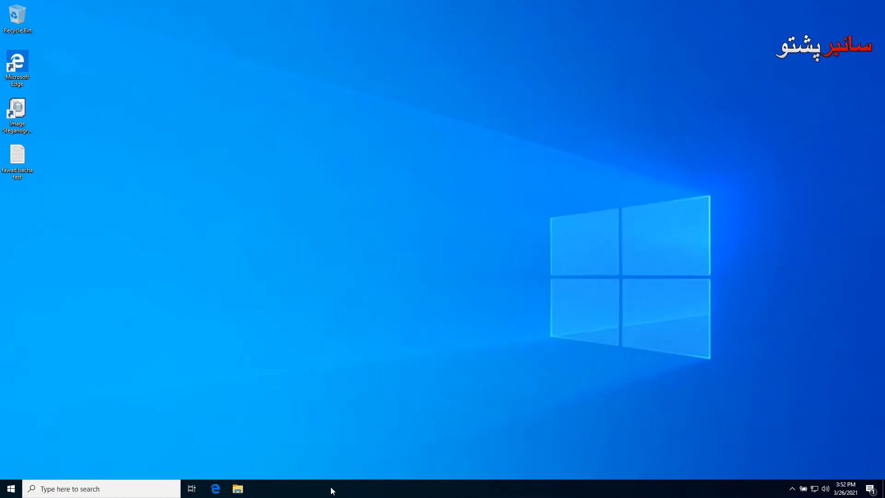
Run KeePass-2.47-Setup from the Downloads folder in File Explorer
click(237, 488)
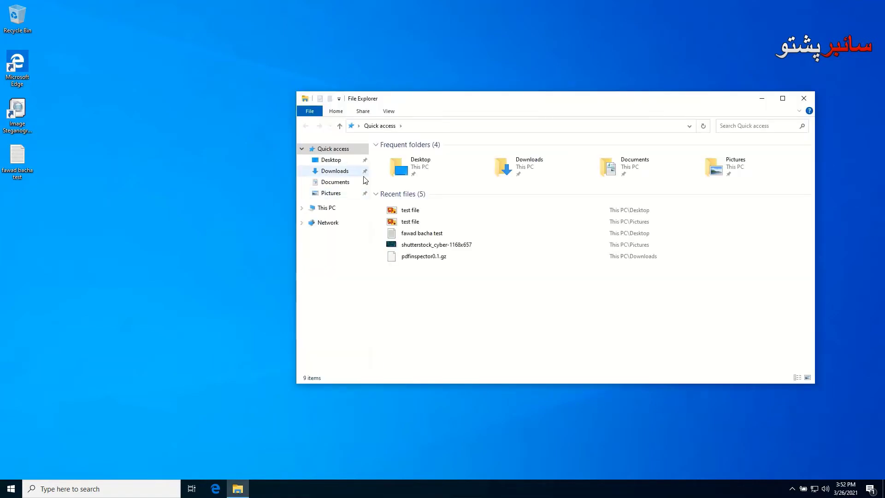
click(341, 176)
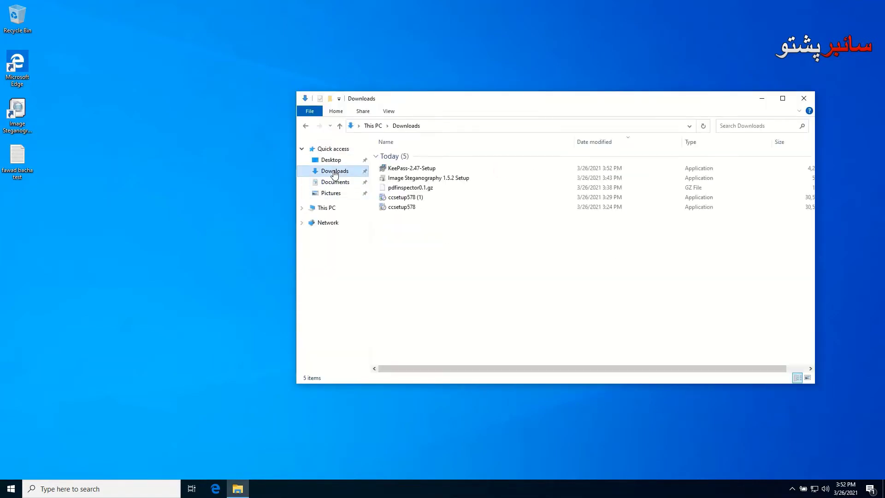
double_click(405, 169)
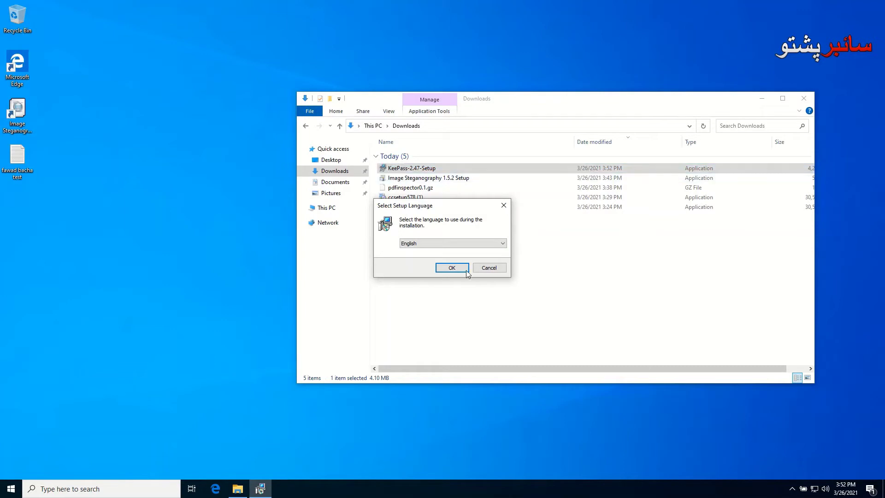
Install KeePass 2.47 in English with default location and components, adding desktop and Quick Launch shortcuts
click(465, 269)
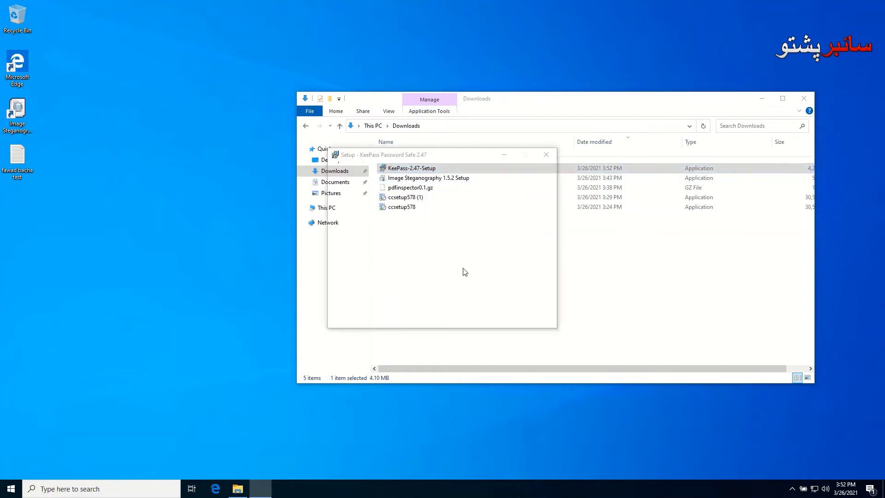
click(376, 288)
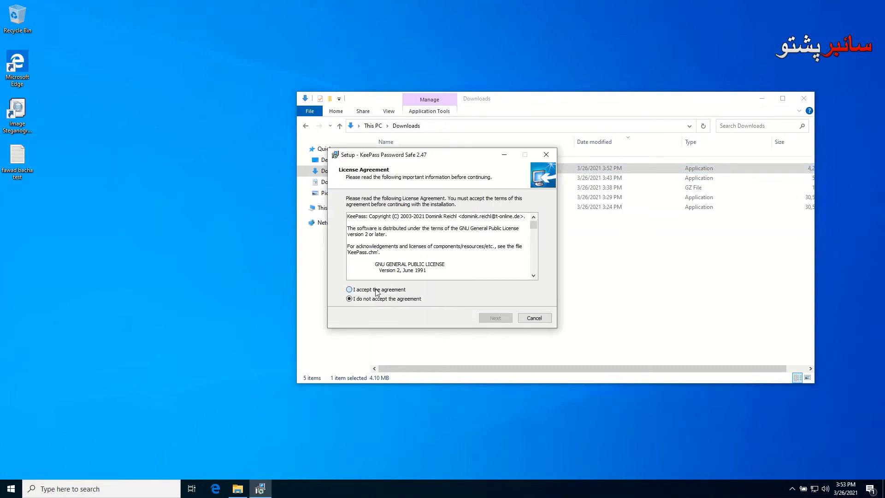
click(487, 319)
click(489, 319)
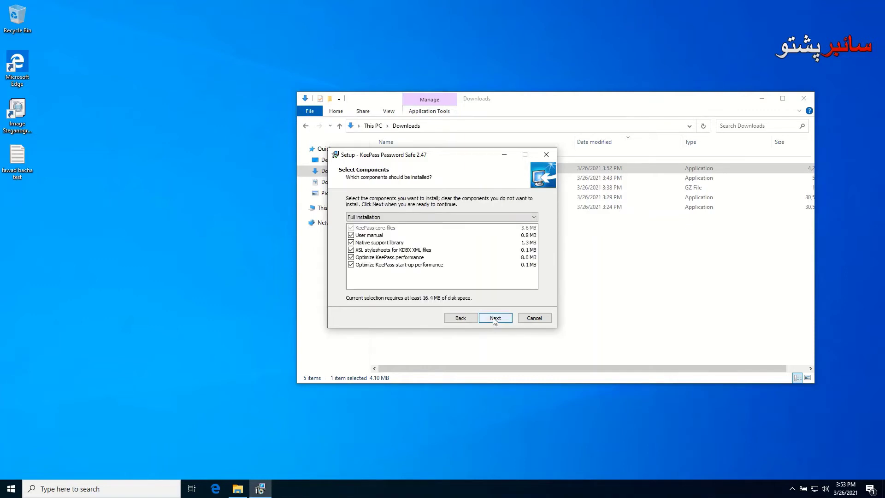
click(494, 319)
click(381, 239)
click(381, 247)
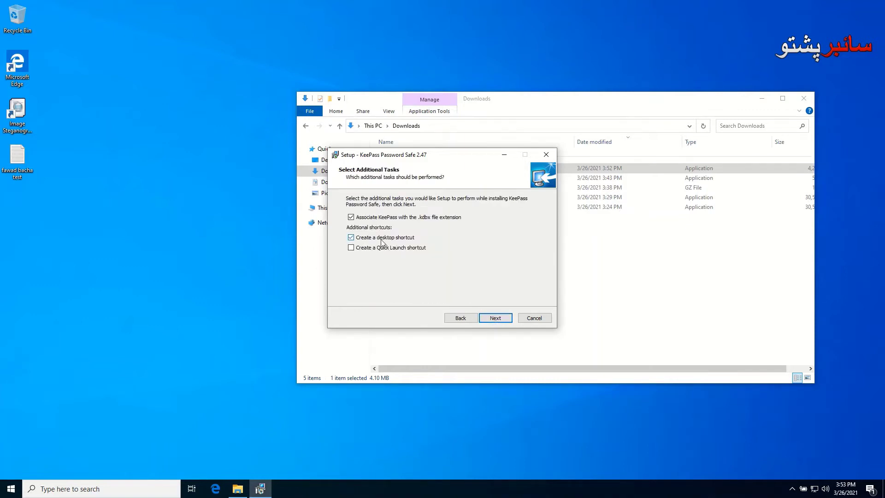
click(495, 317)
click(496, 319)
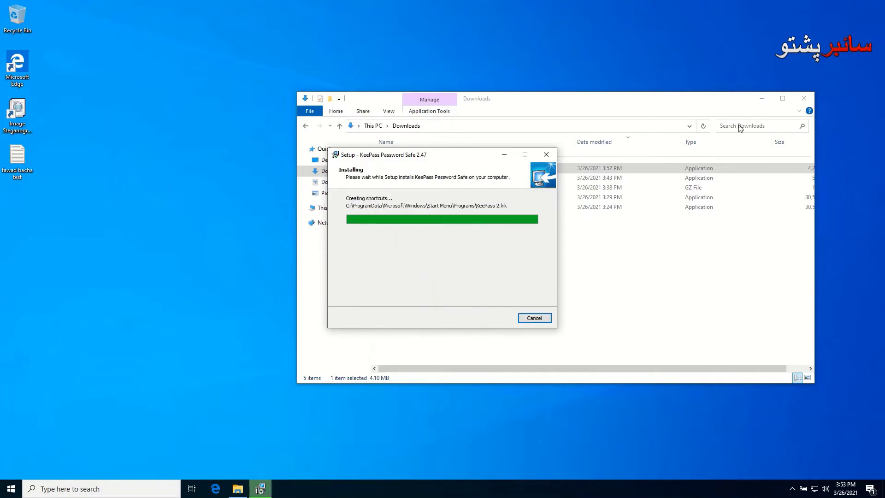
Close the Downloads window and refresh the desktop to show the new KeePass icon
click(803, 98)
drag(276, 181, 183, 88)
right_click(183, 85)
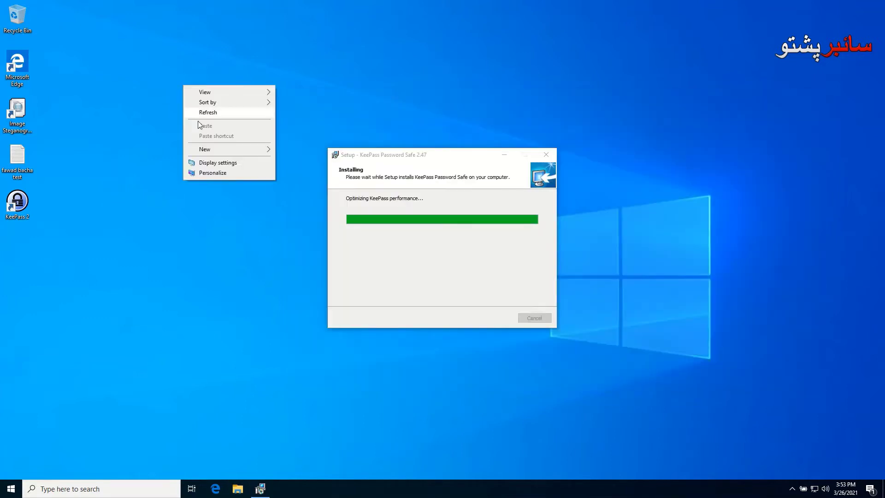
click(202, 113)
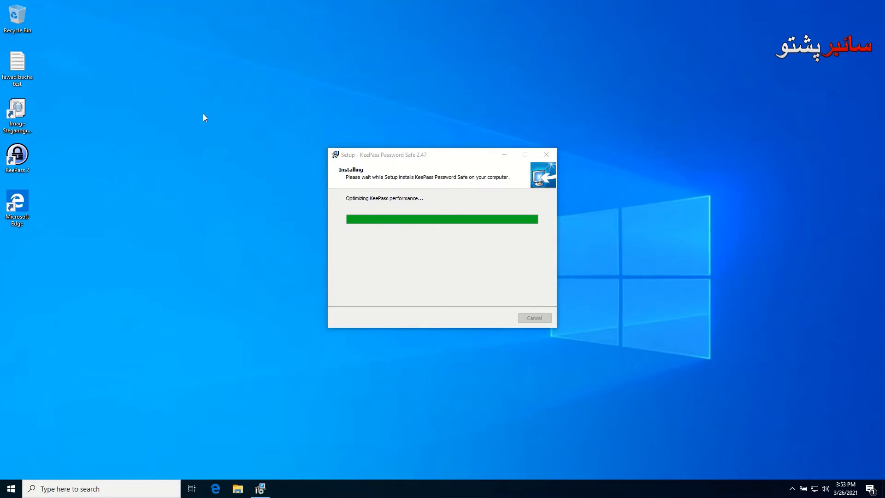
right_click(176, 83)
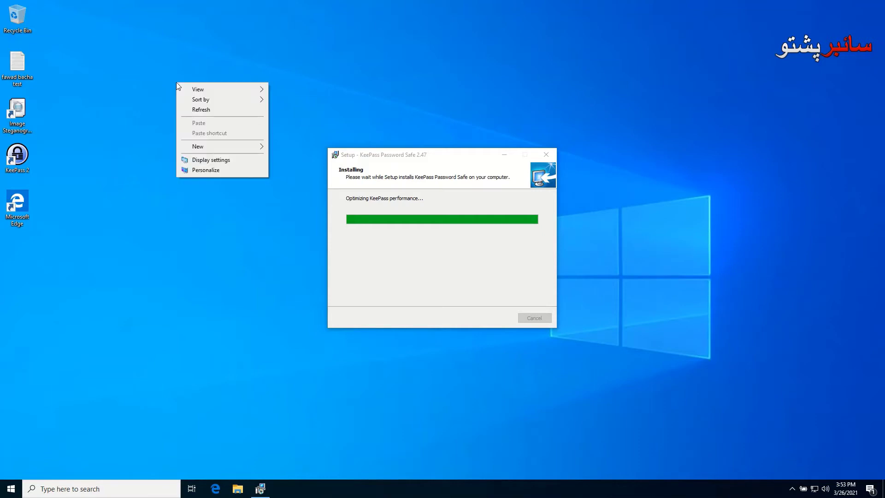
click(201, 110)
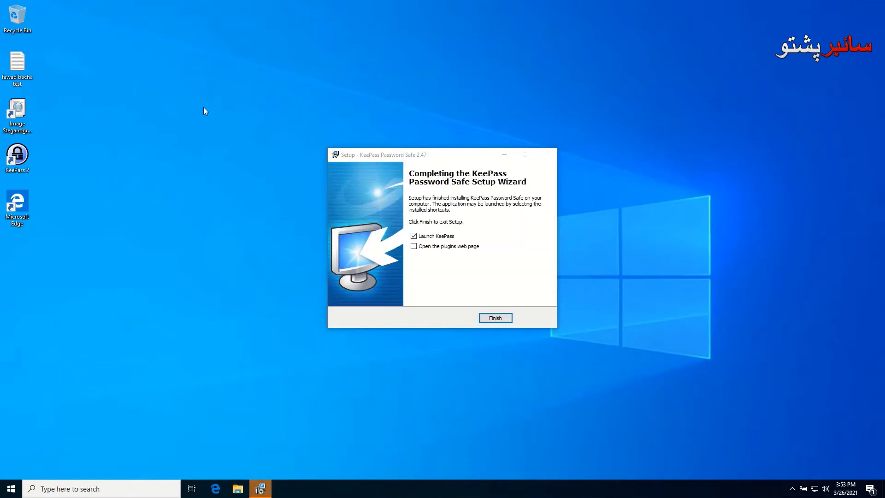
Finish setup with Launch KeePass ticked and enable automatic update checks
click(490, 321)
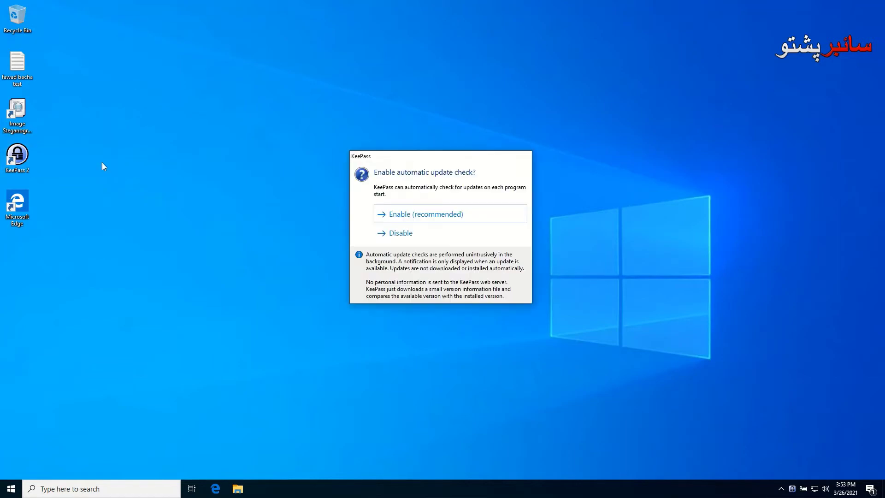
right_click(138, 164)
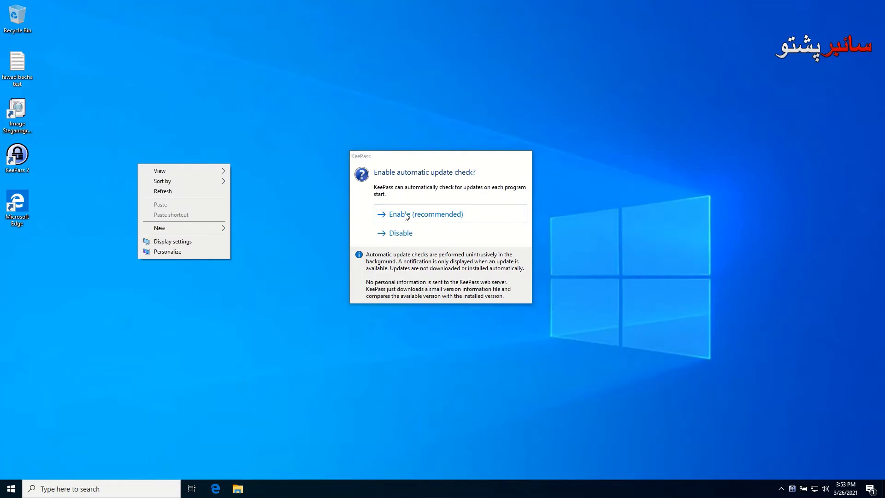
click(406, 215)
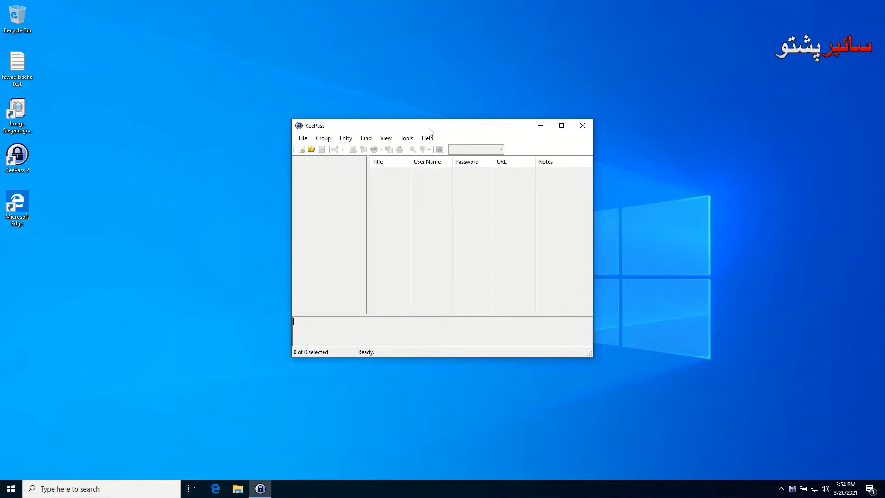
Move the KeePass window slightly left and choose File > New to start a new database
drag(426, 130, 394, 128)
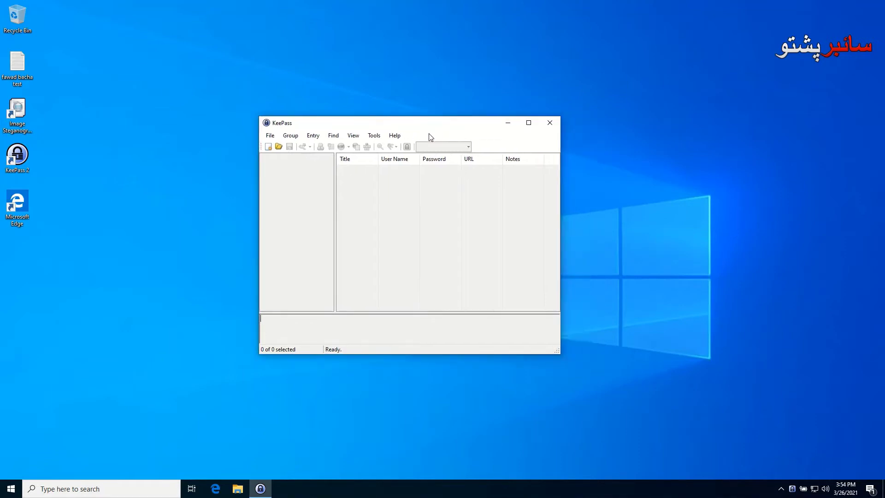
click(271, 136)
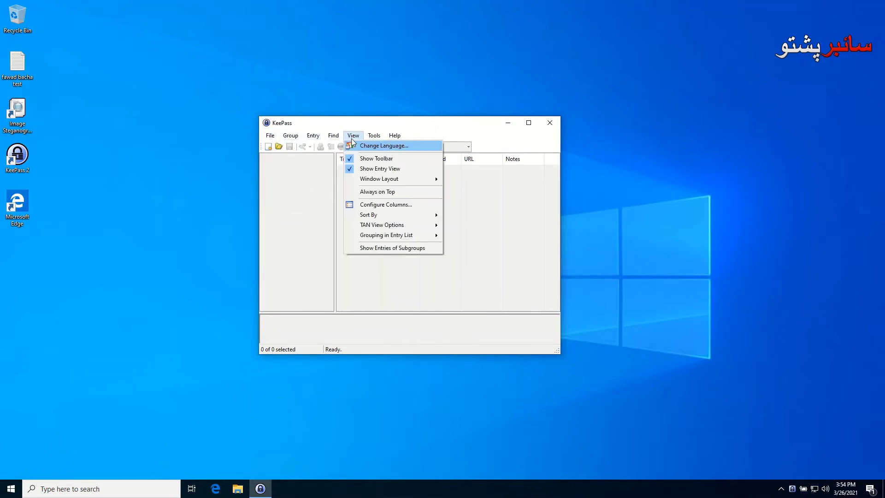
mouse_move(281, 138)
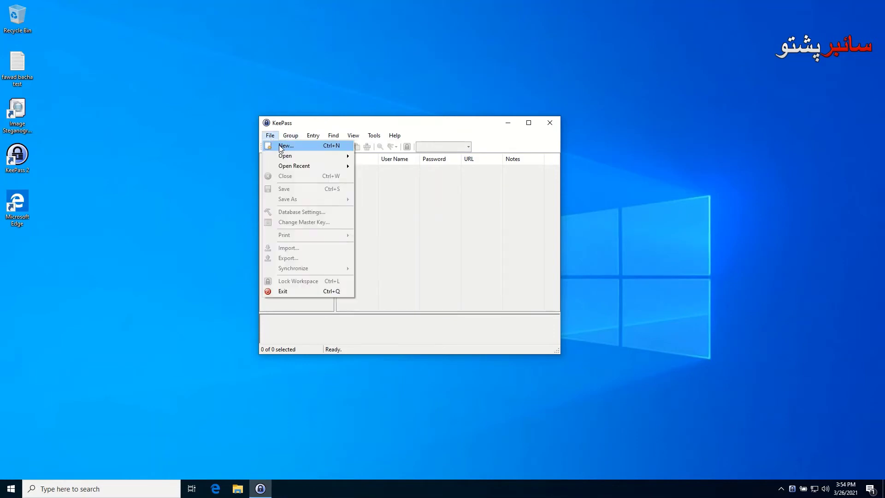
click(279, 146)
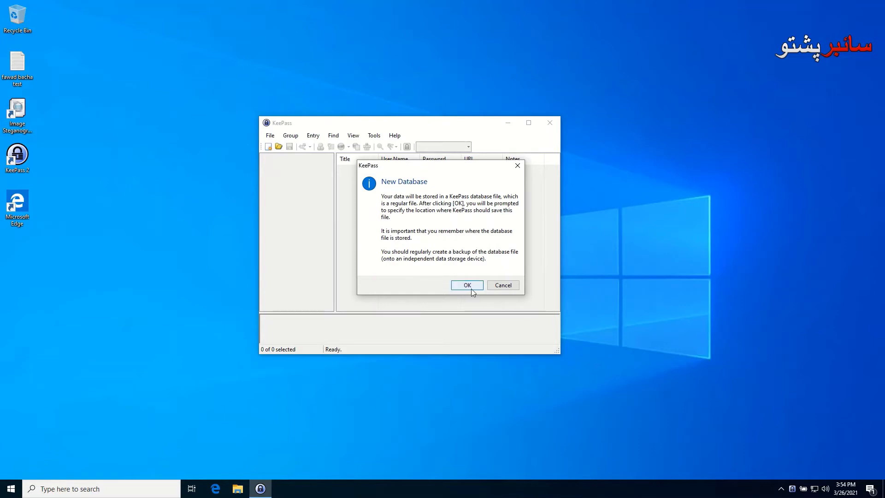
Save the new database on Local Disk (C:) as 'My Password Manager Database.kdbx'
key(ctrl+n)
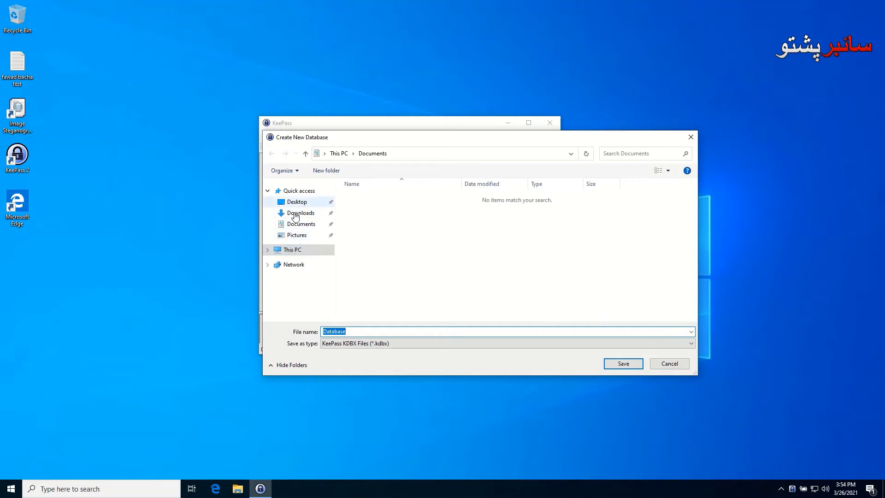
click(270, 252)
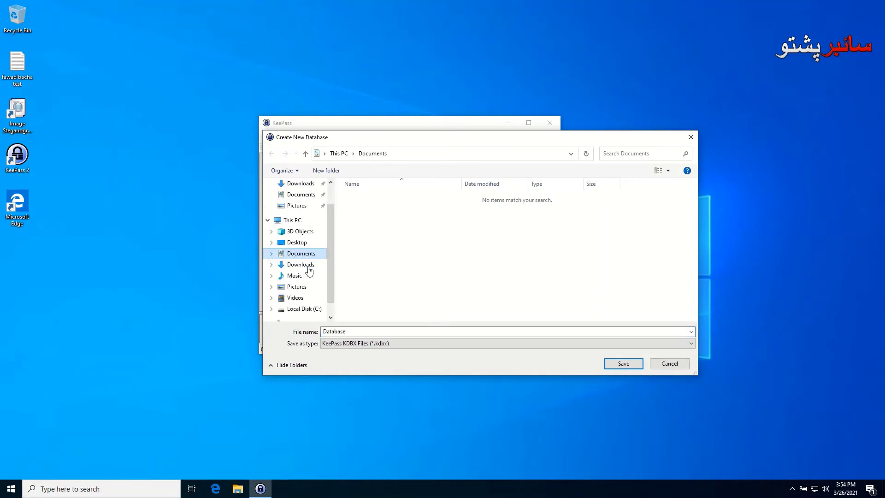
click(291, 310)
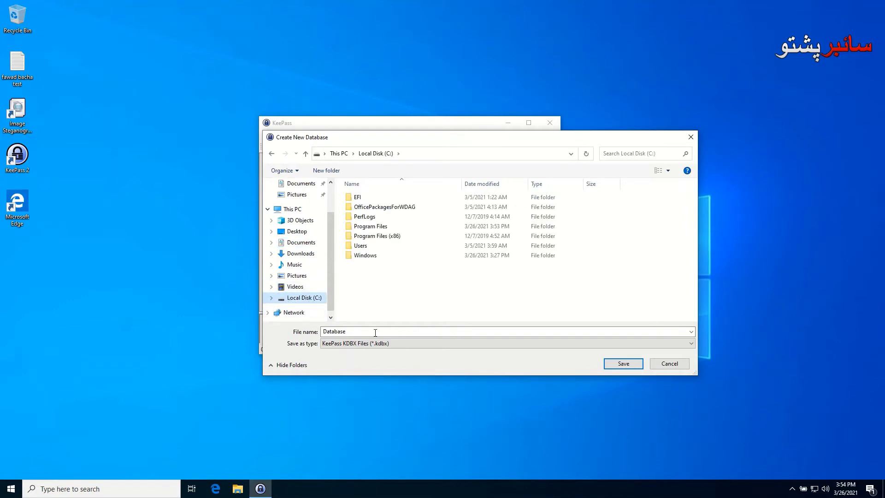
double_click(325, 331)
click(325, 333)
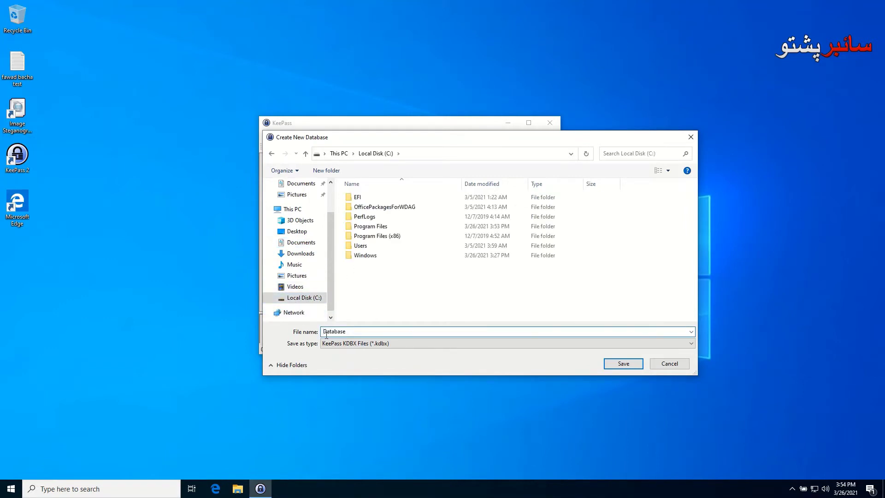
text(My Password Manager)
double_click(392, 333)
click(381, 331)
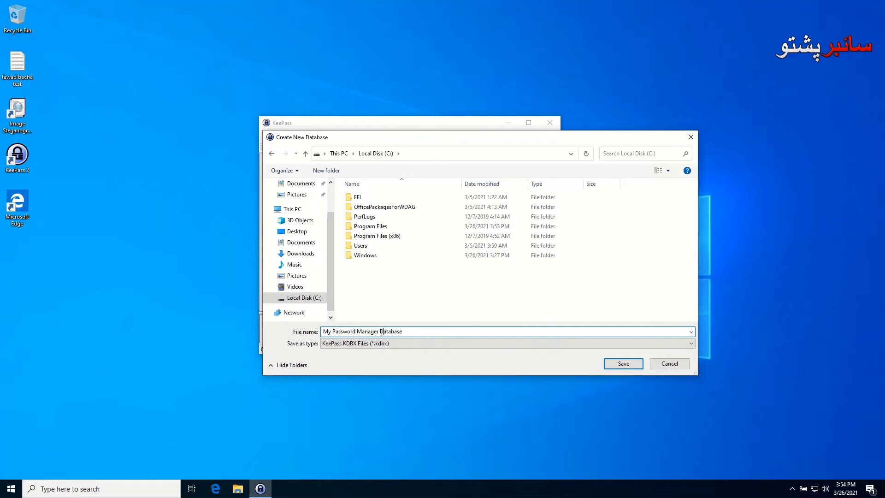
click(624, 364)
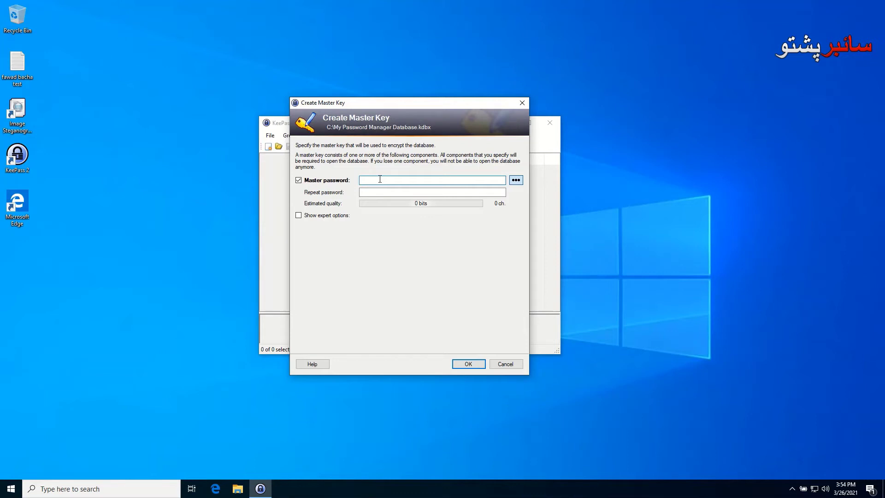
Enter and repeat an 11-character master password, then accept the weak-password warning
text(••••••••••)
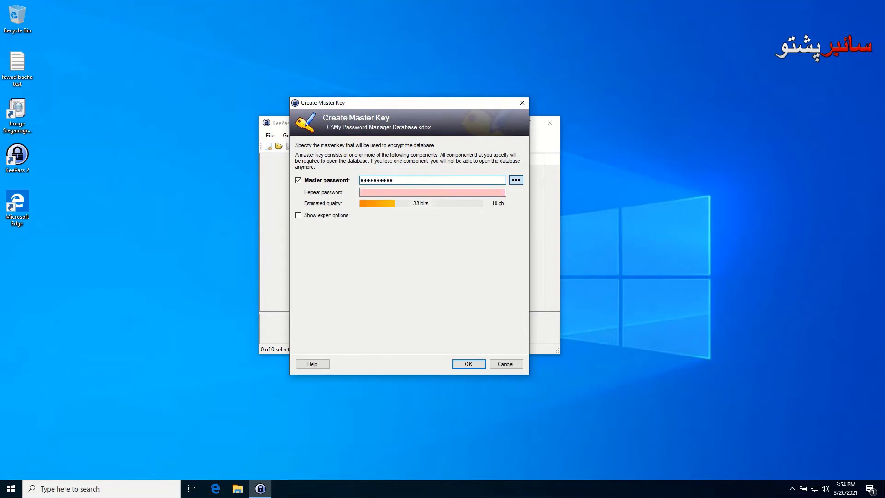
text(•)
key(Tab)
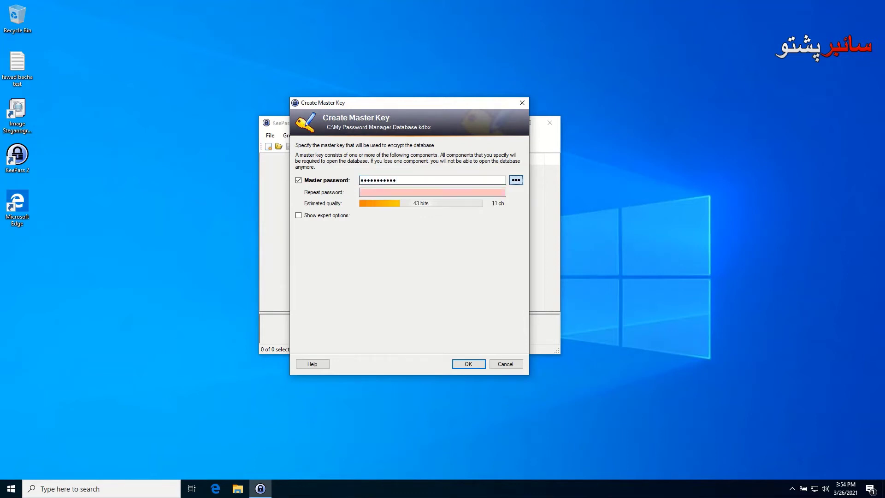
click(389, 192)
text(•••••)
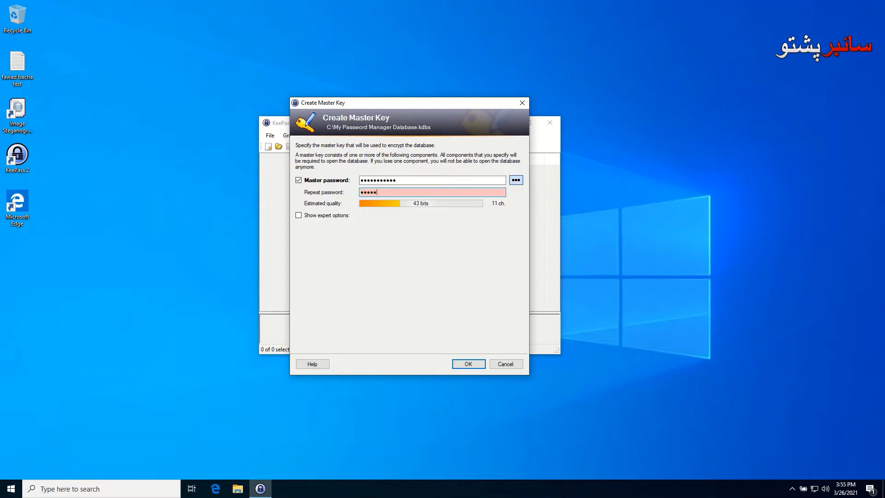
text(••••••)
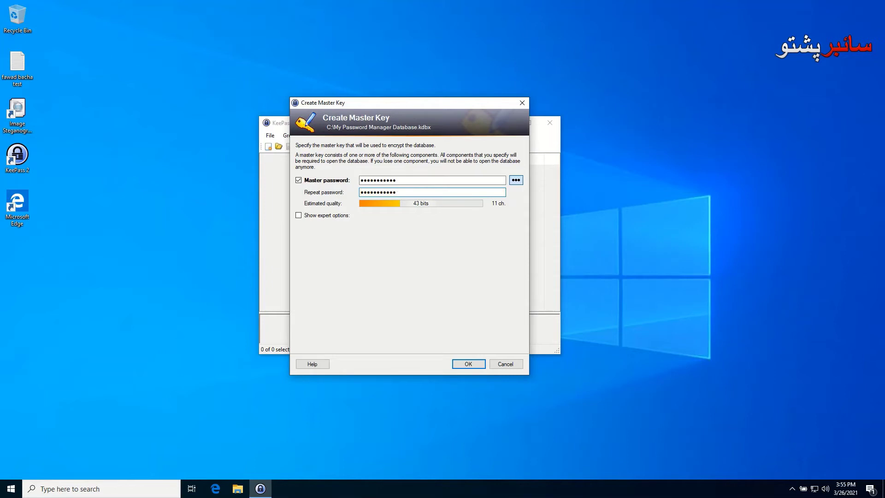
click(337, 217)
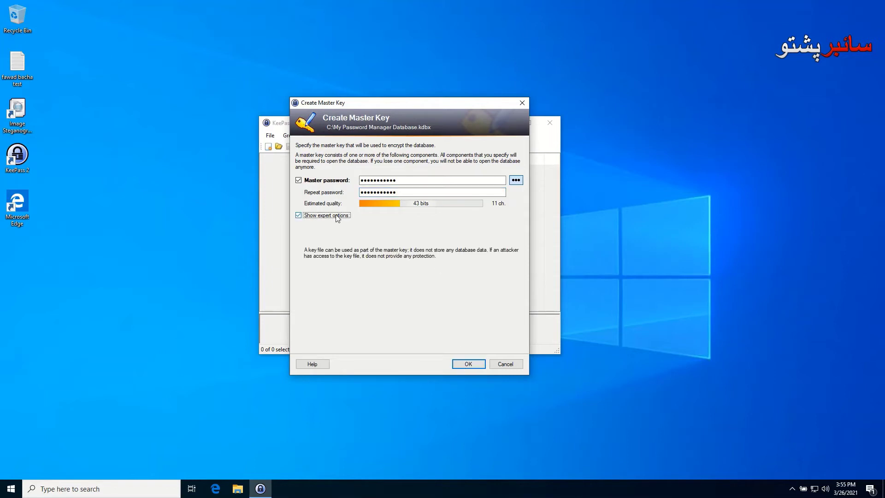
click(336, 216)
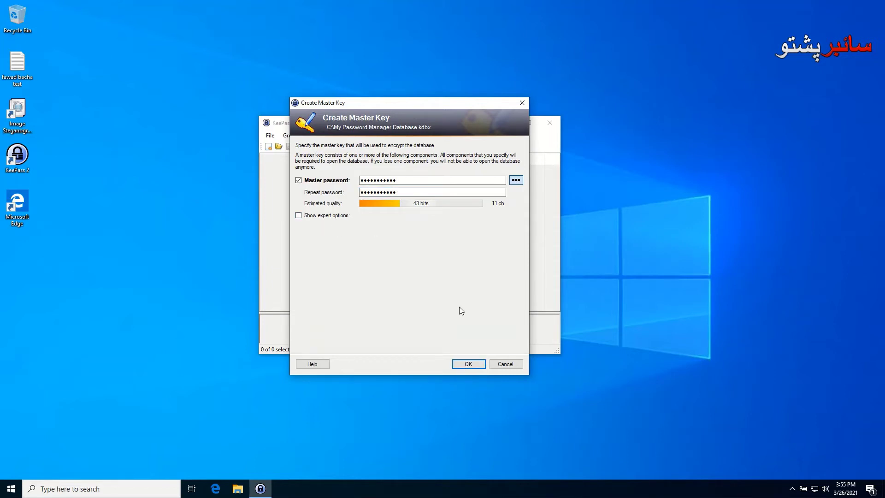
click(468, 364)
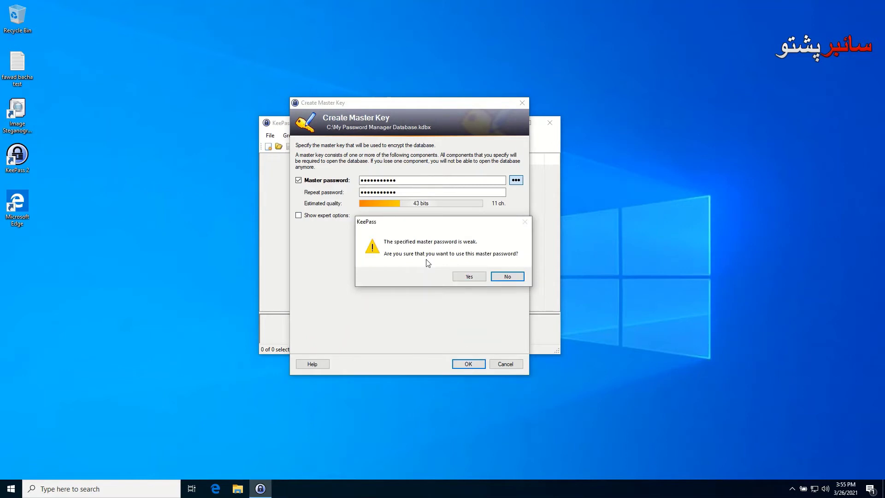
click(468, 276)
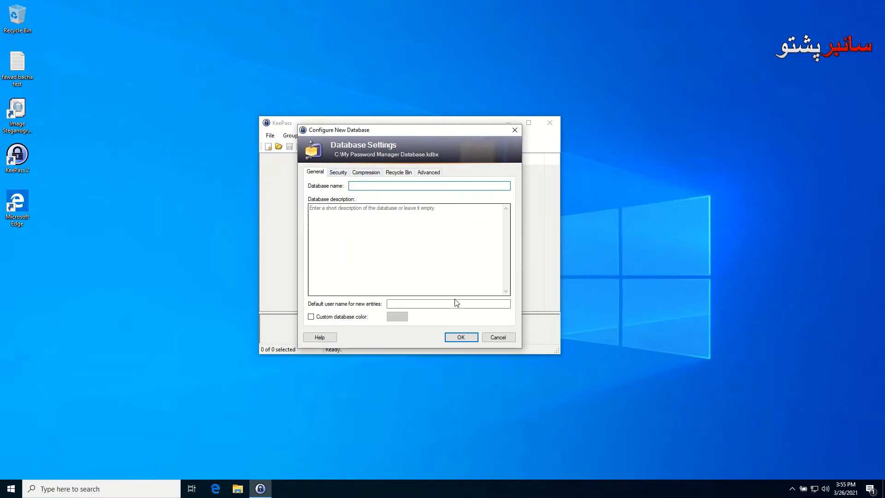
Keep default database settings, skip the emergency sheet, cancel the Open dialog, and view the eMail group
click(461, 338)
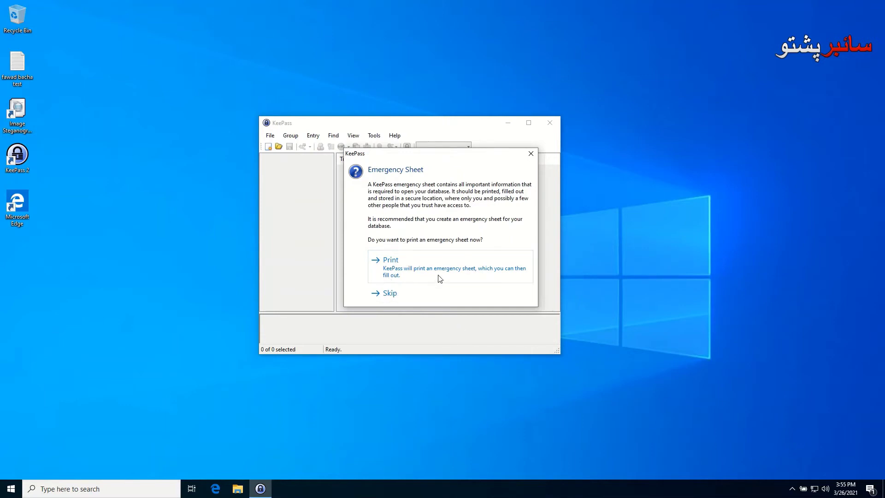
click(438, 288)
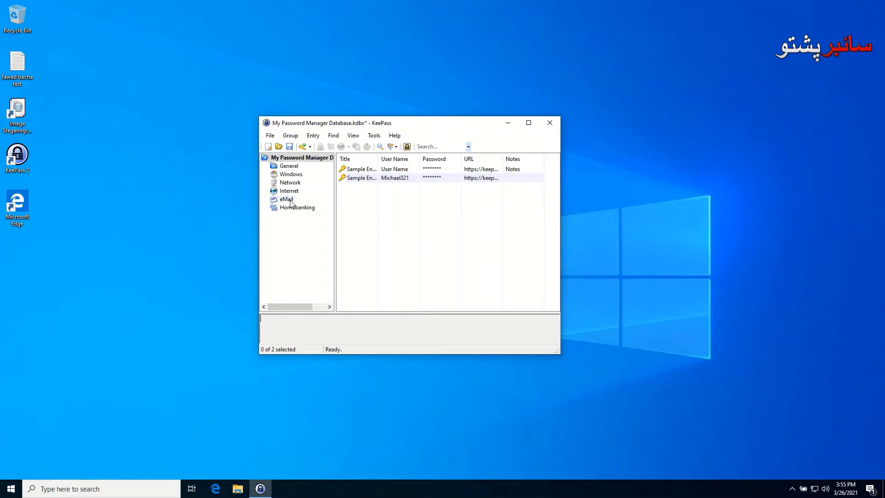
click(279, 146)
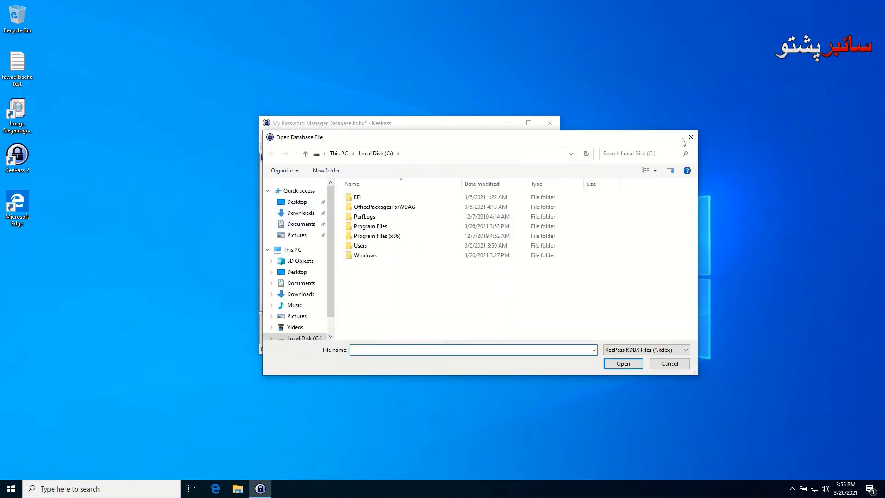
click(691, 138)
right_click(278, 224)
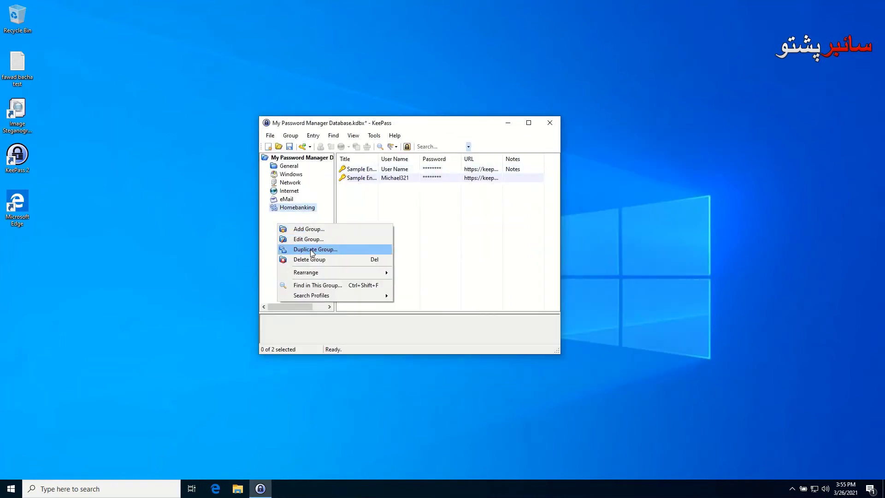
click(282, 201)
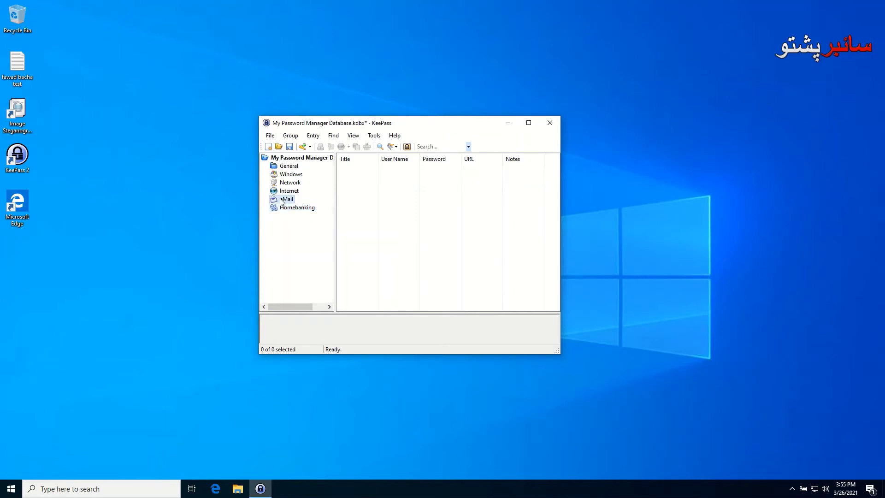
Add a new entry to the eMail group titled 'yahoo email'
right_click(395, 171)
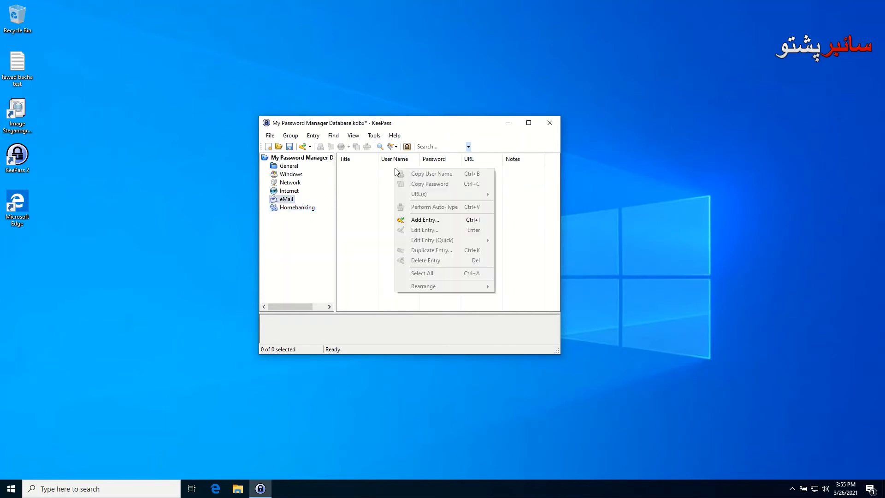
click(422, 221)
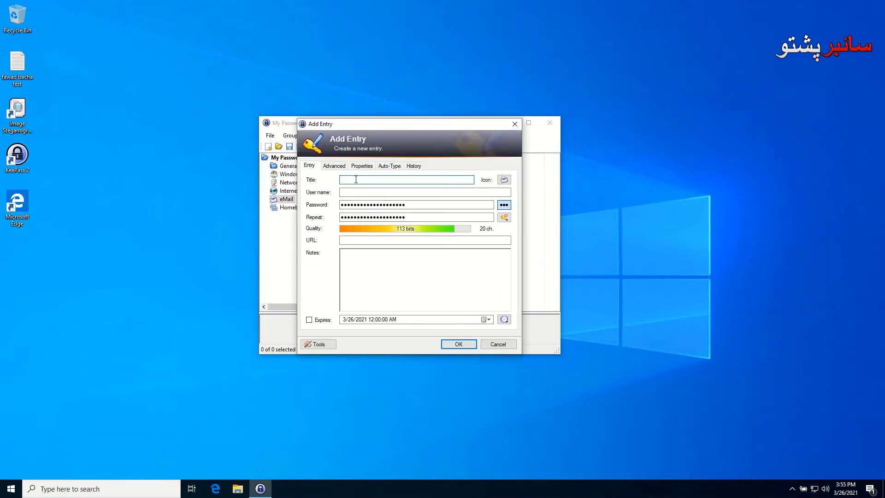
text(yahoo.com)
drag(365, 181, 355, 182)
key(BackSpace)
text(email)
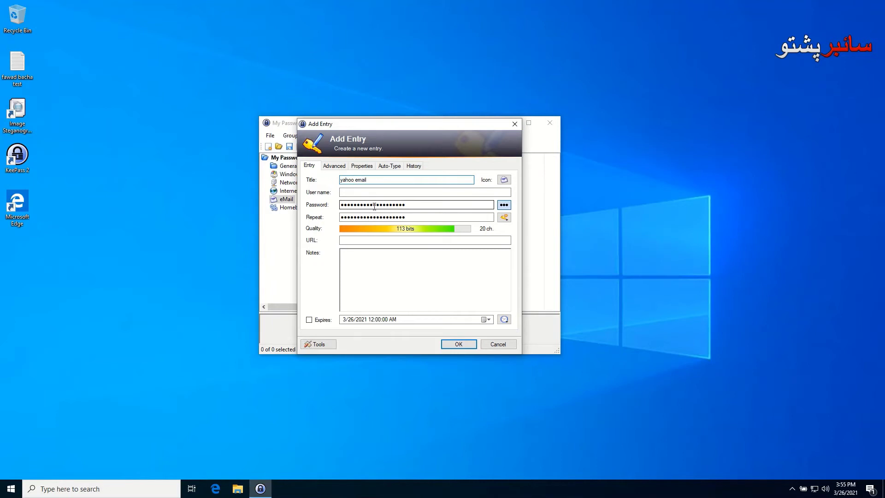
Replace the generated password with a new 9-character password in both fields and add the note 'zvgsz'
drag(405, 207, 296, 214)
text(123)
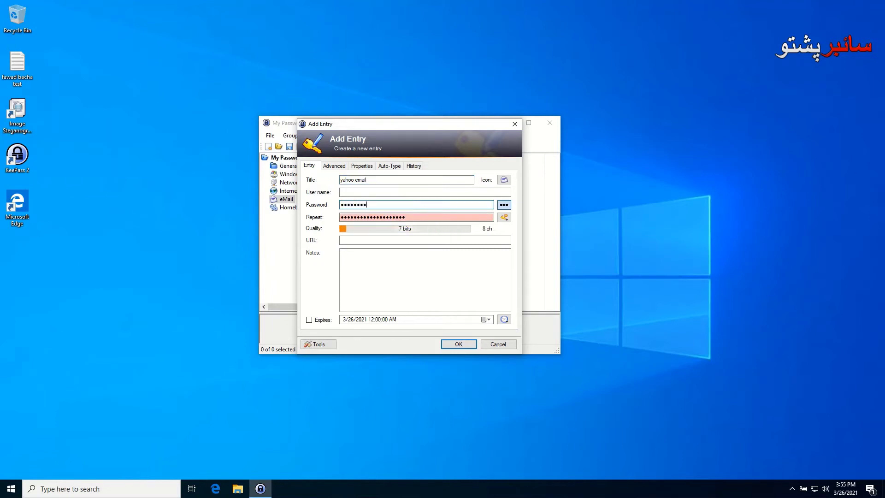
text(9)
drag(438, 217, 309, 221)
text(1)
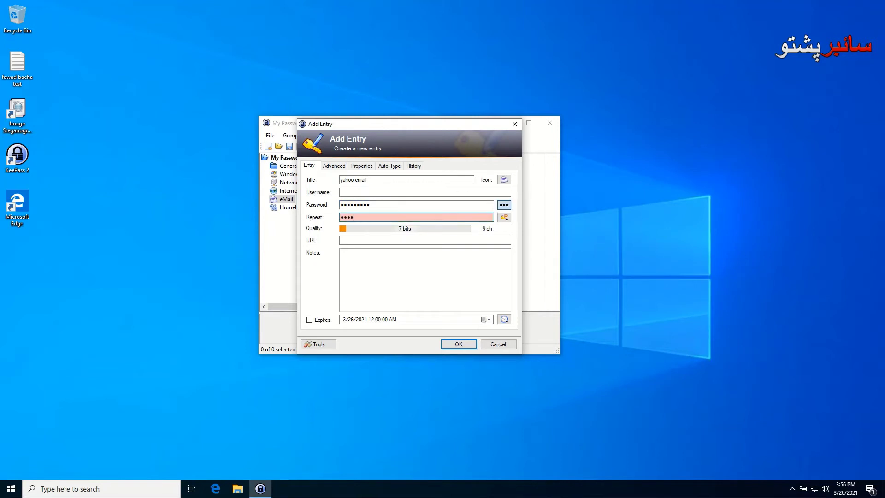
text(23456789)
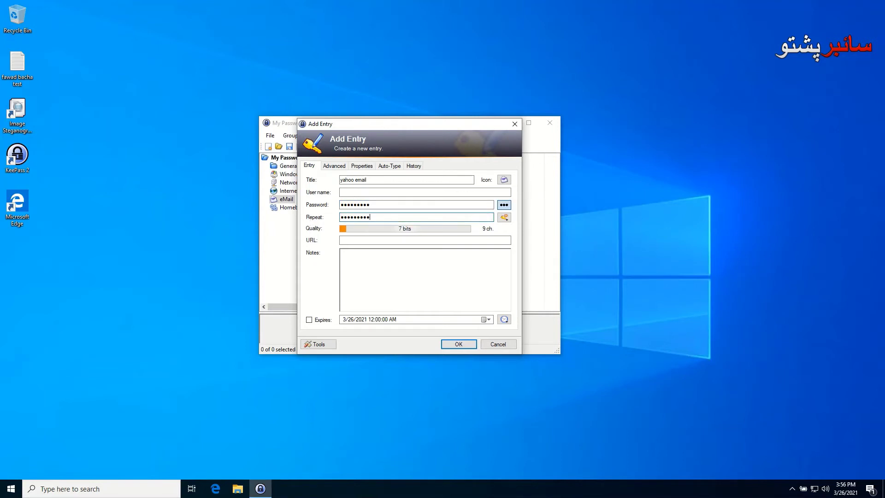
click(355, 255)
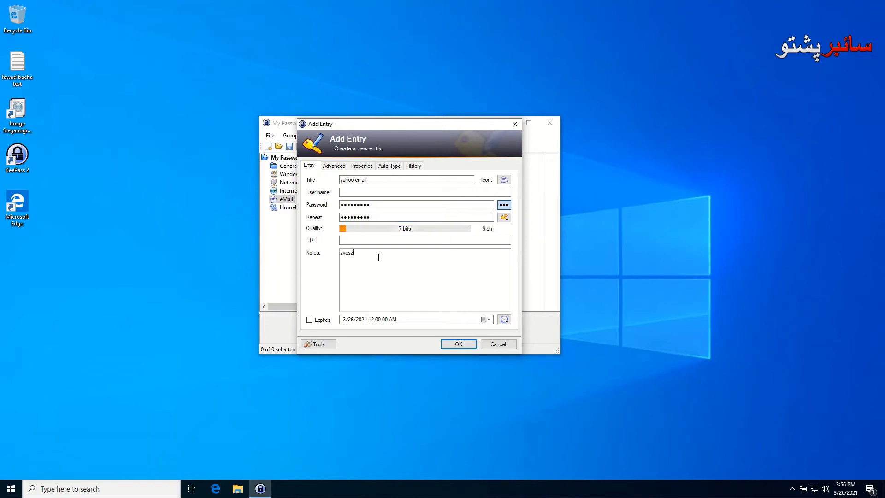
click(363, 239)
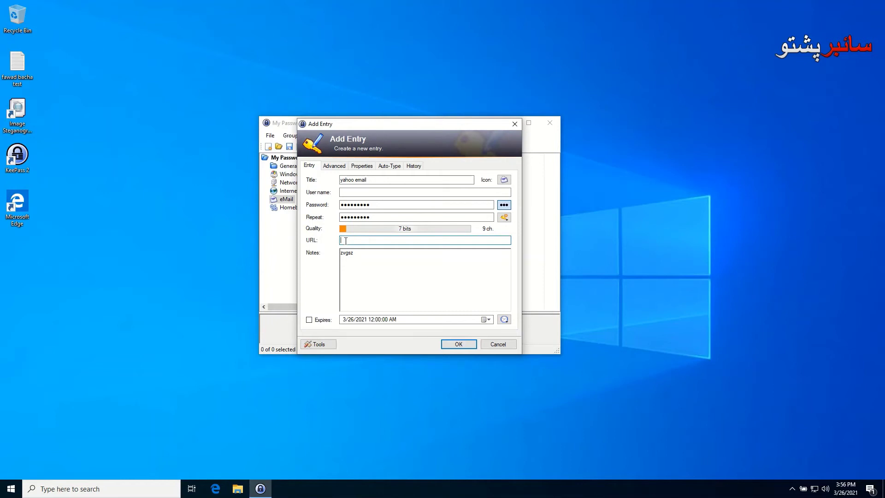
click(504, 180)
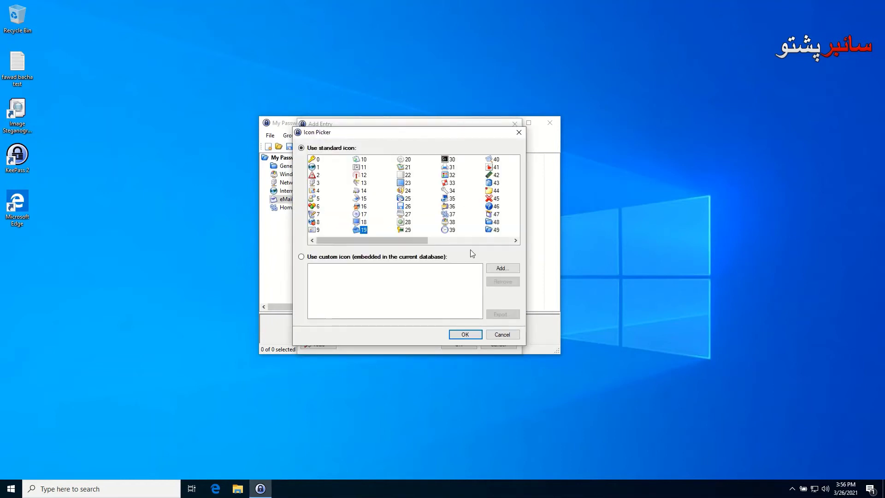
Change the entry's icon to icon 35 instead of 19
mouse_move(405, 237)
mouse_down()
mouse_move(521, 237)
mouse_move(405, 238)
mouse_up()
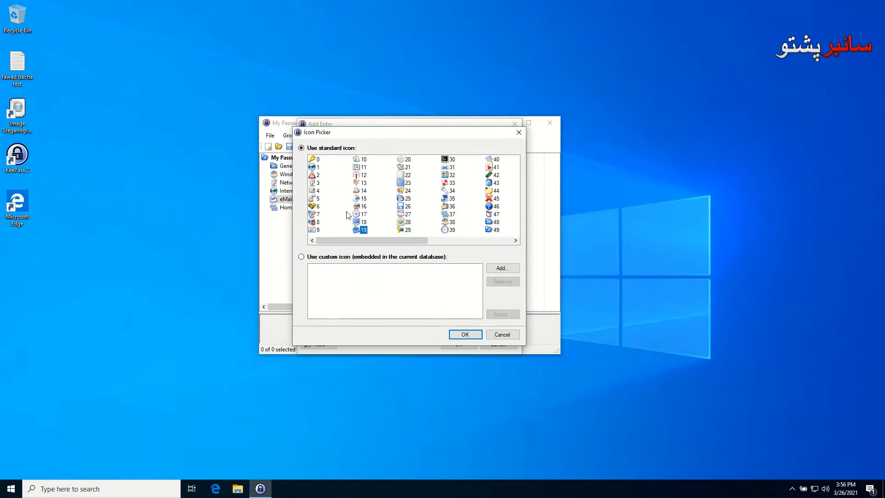
click(459, 336)
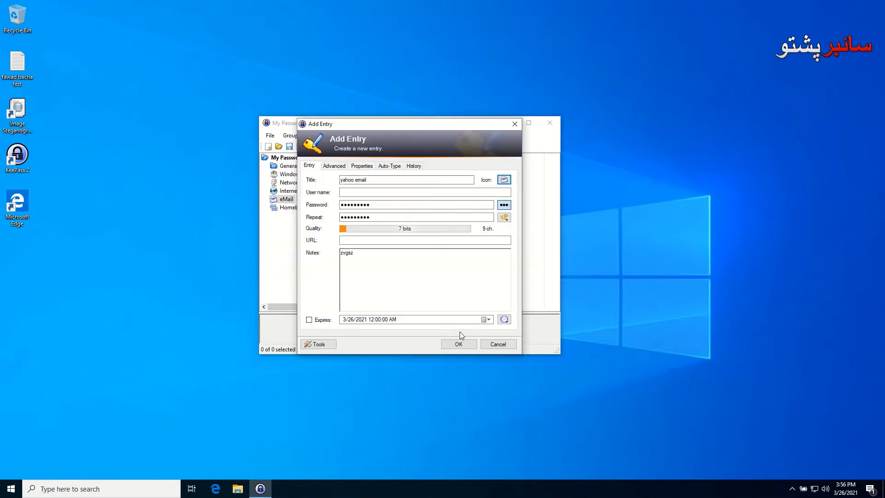
click(504, 180)
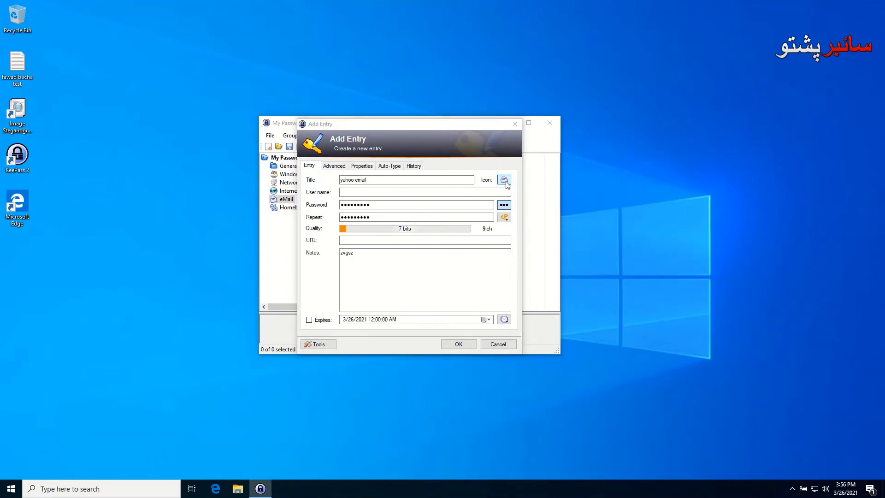
click(446, 198)
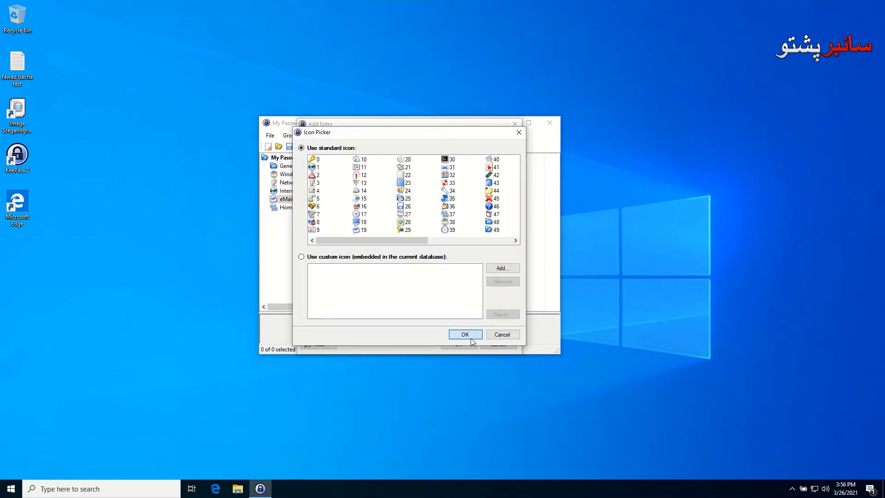
click(470, 335)
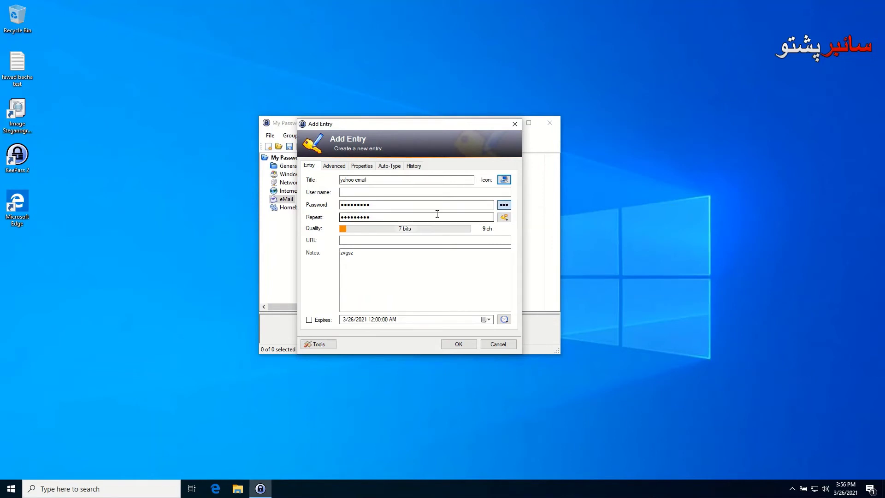
Review the Advanced, Properties, Auto-Type and History tabs, then save the yahoo email entry
click(334, 166)
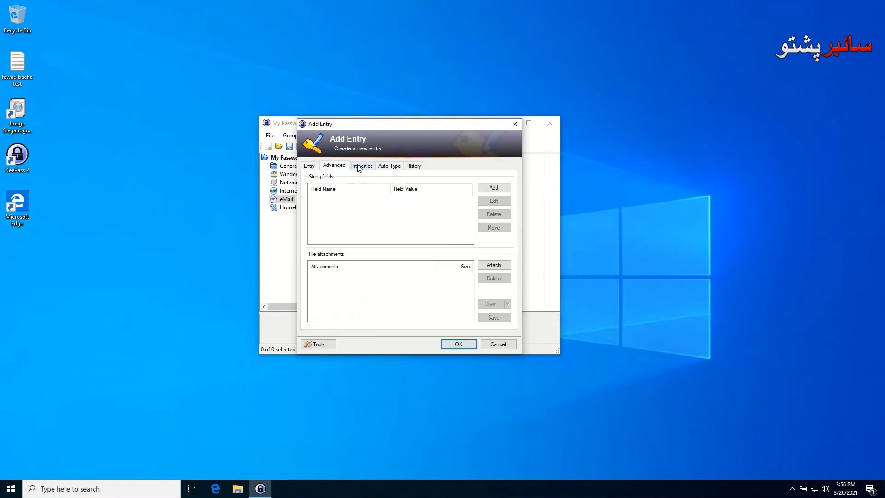
click(364, 167)
click(389, 166)
click(413, 166)
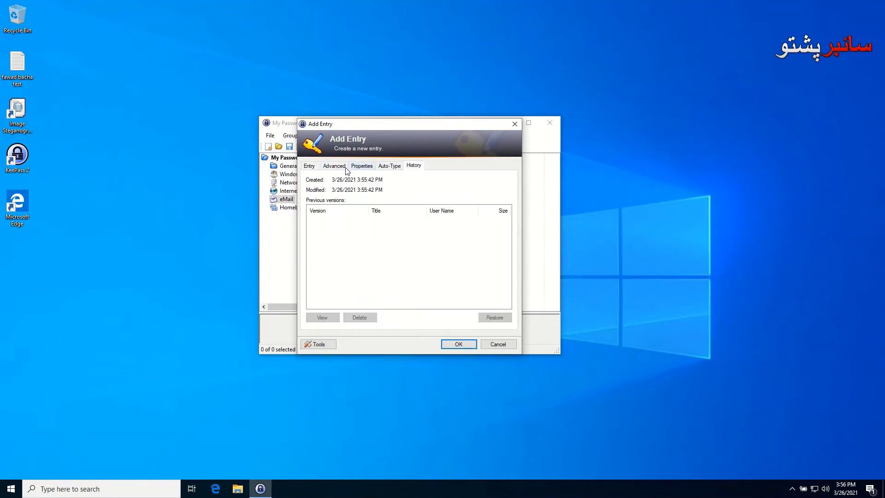
click(309, 166)
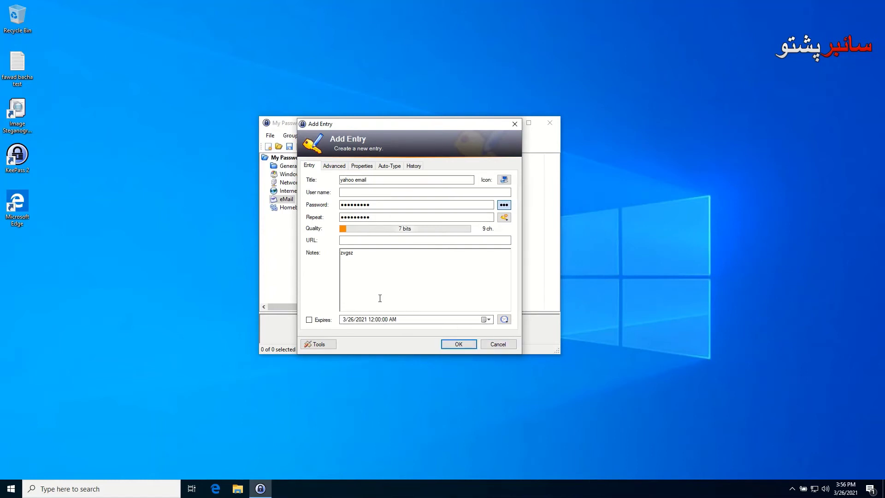
click(453, 344)
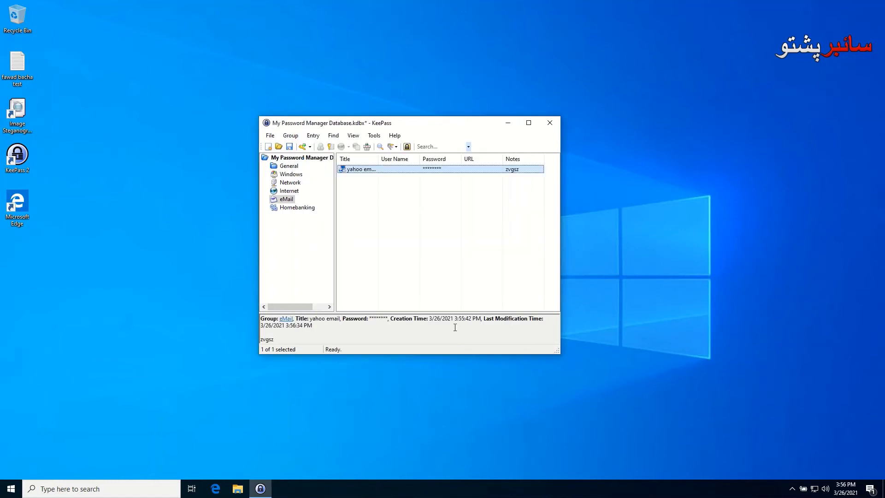
Edit the yahoo email entry to enter the account's e-mail address as its user name
right_click(391, 170)
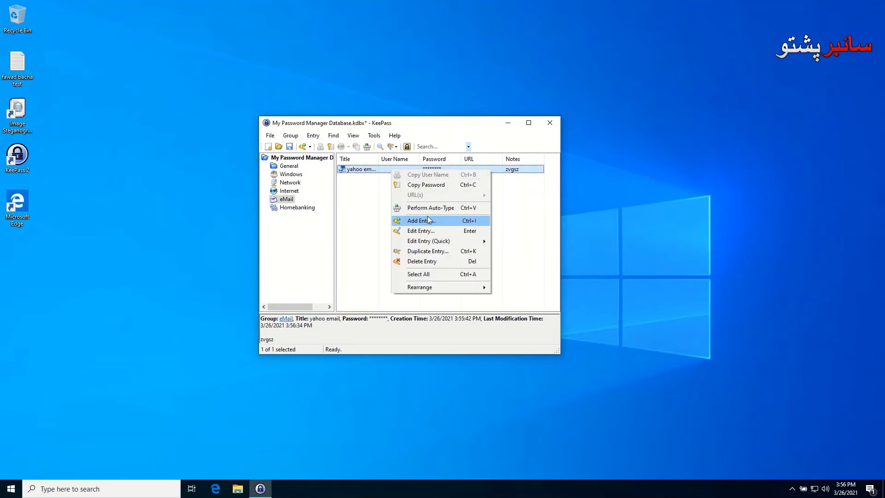
click(425, 231)
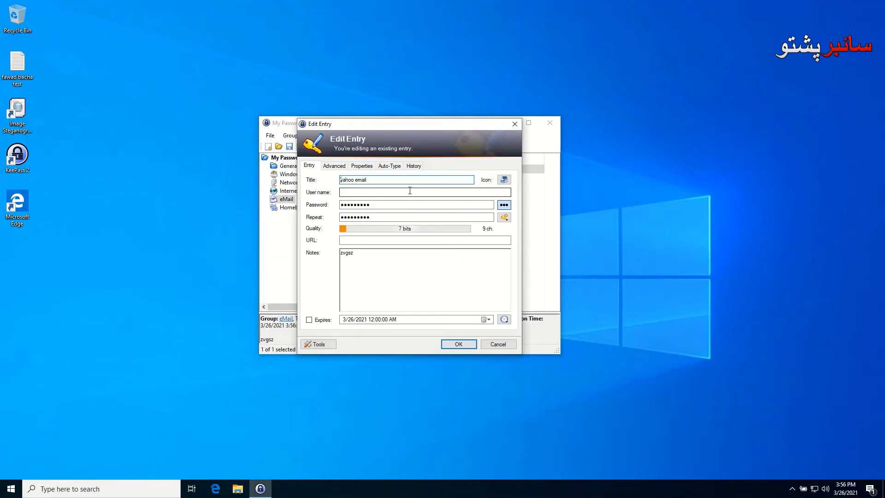
click(355, 192)
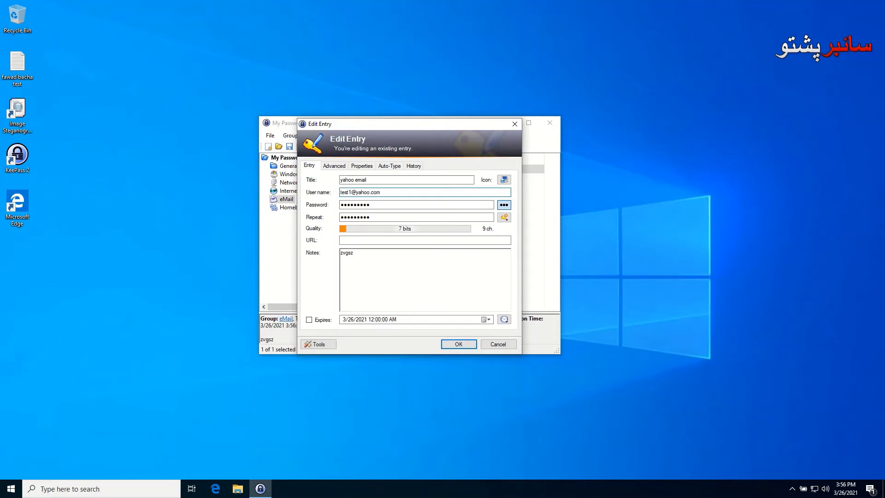
click(452, 344)
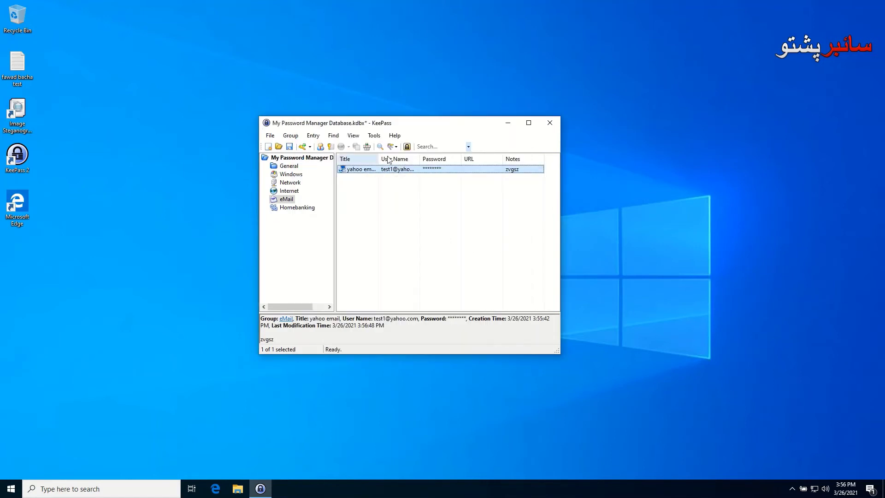
Copy the entry's user name and then its password to the clipboard, and deselect the entry
right_click(396, 171)
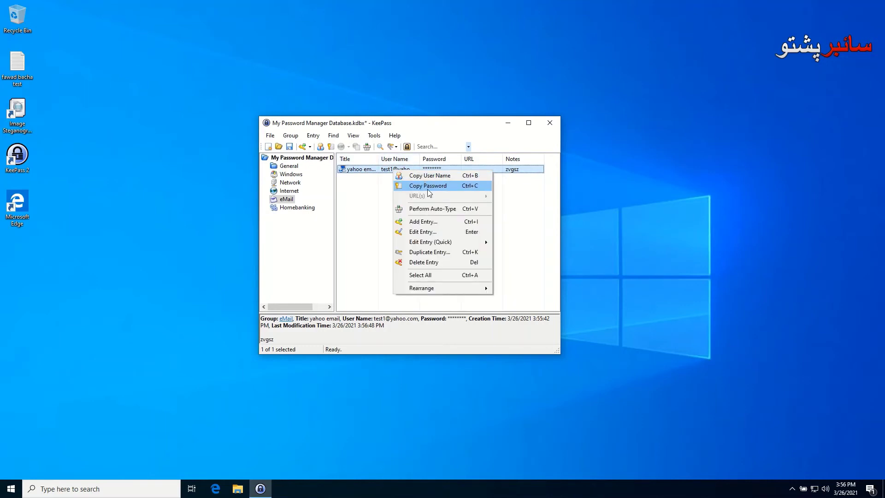
click(435, 175)
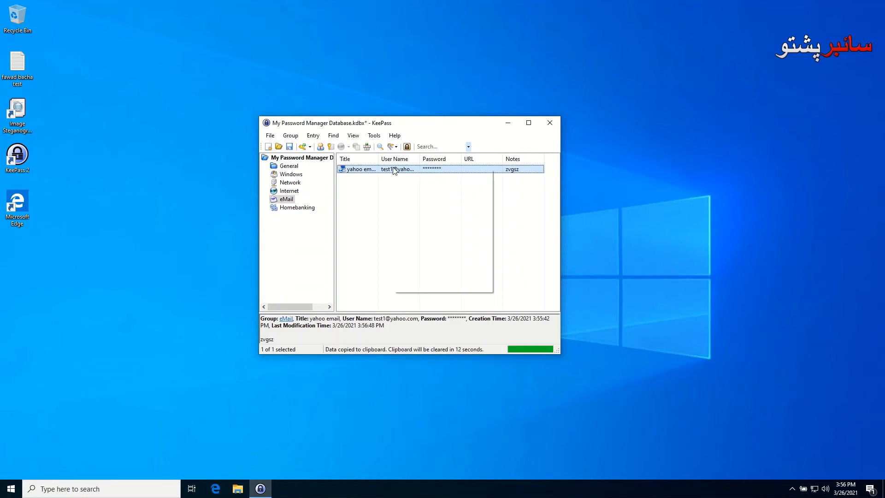
right_click(394, 171)
click(422, 185)
right_click(393, 170)
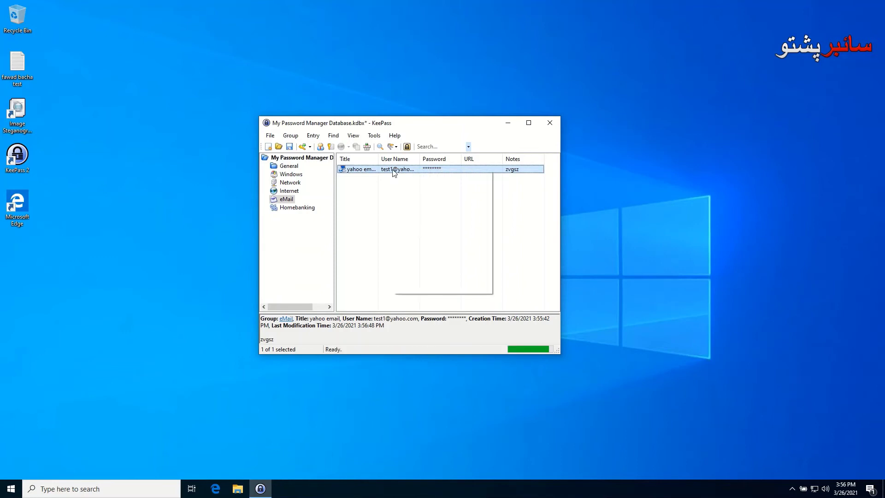
click(371, 188)
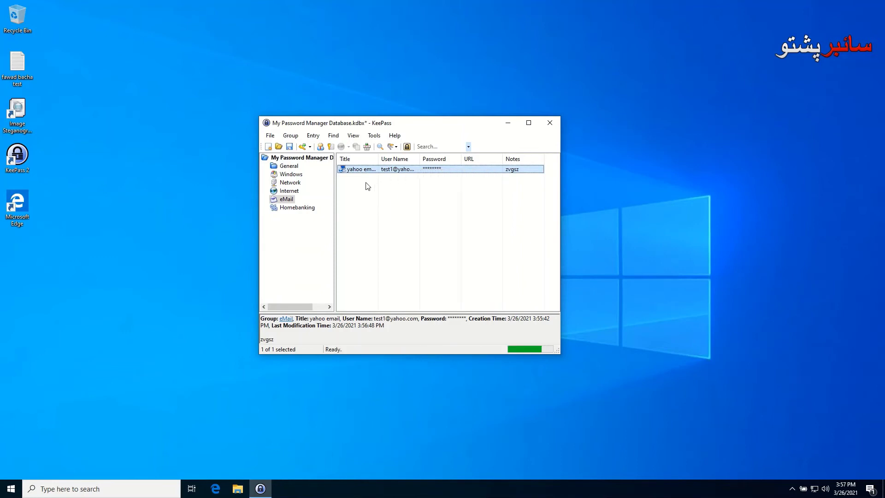
click(370, 187)
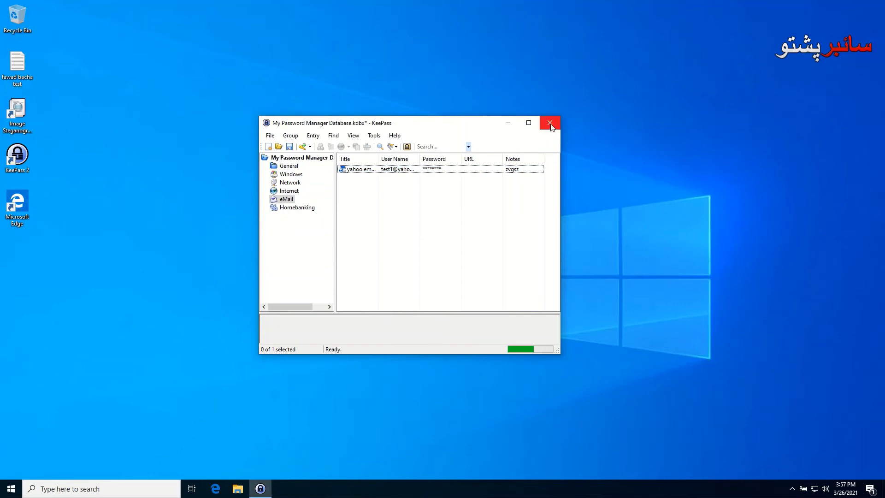
Save the database, close KeePass, reopen it with the master password, and close it again
click(289, 146)
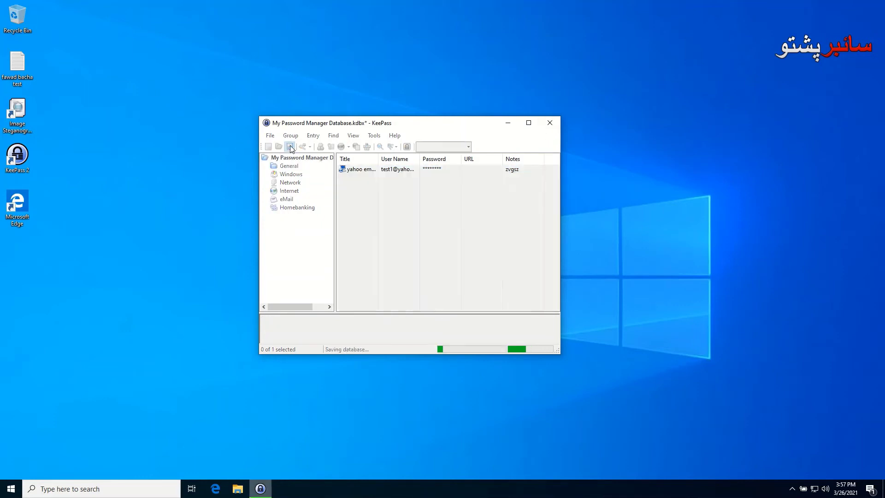
click(551, 123)
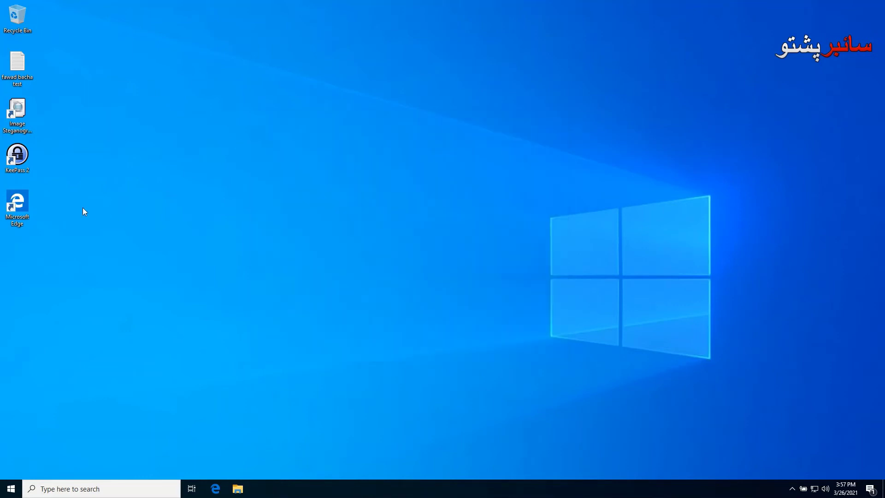
double_click(17, 157)
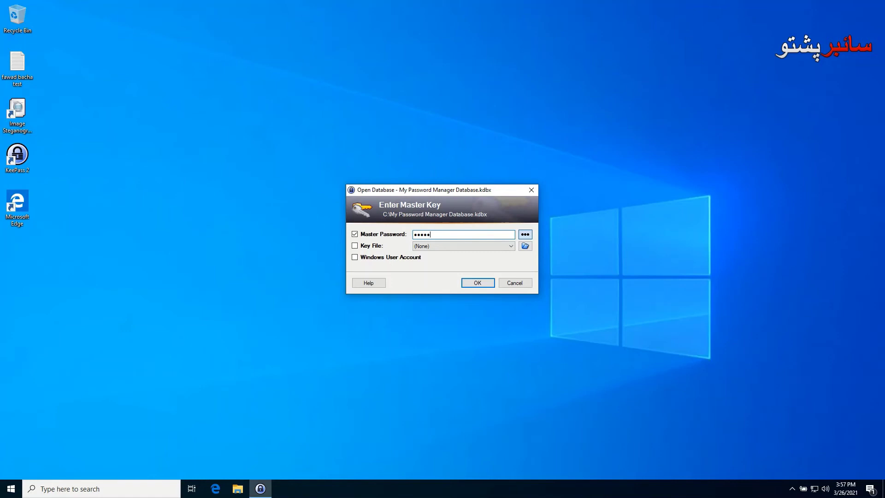
key(Return)
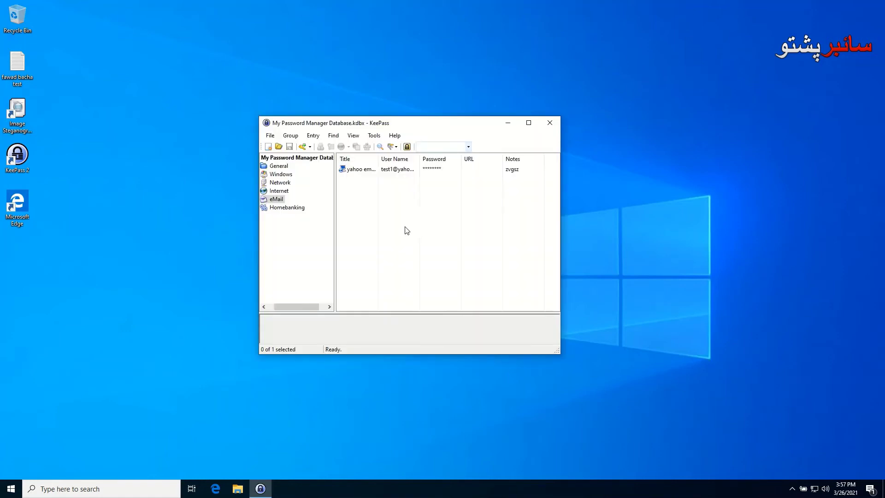
click(547, 122)
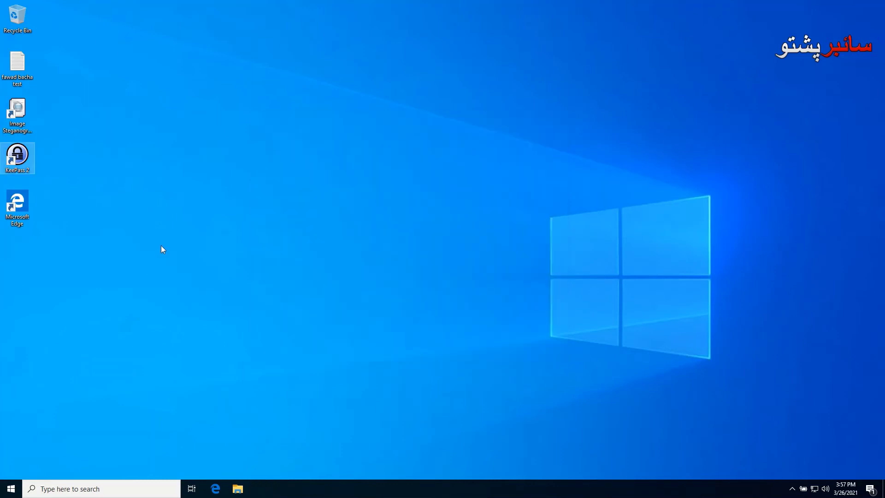
Cancel the first master key prompt, close KeePass, then relaunch and unlock My Password Manager Database
double_click(19, 158)
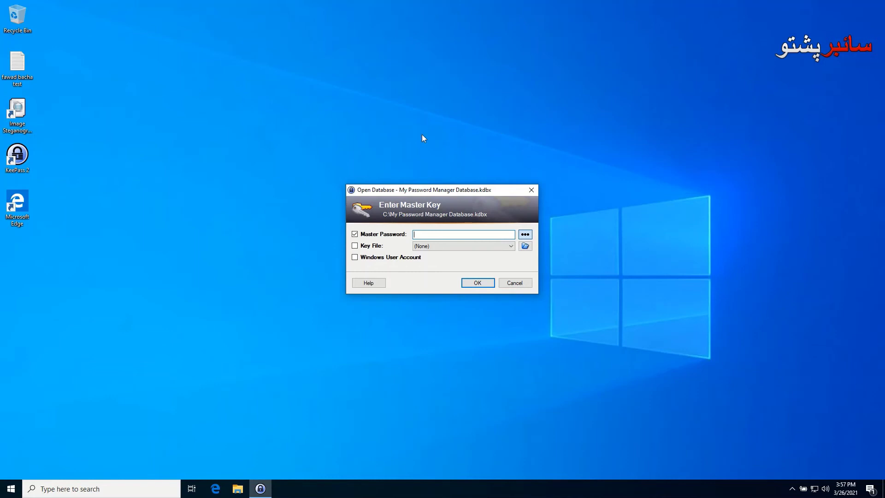
drag(458, 192, 446, 137)
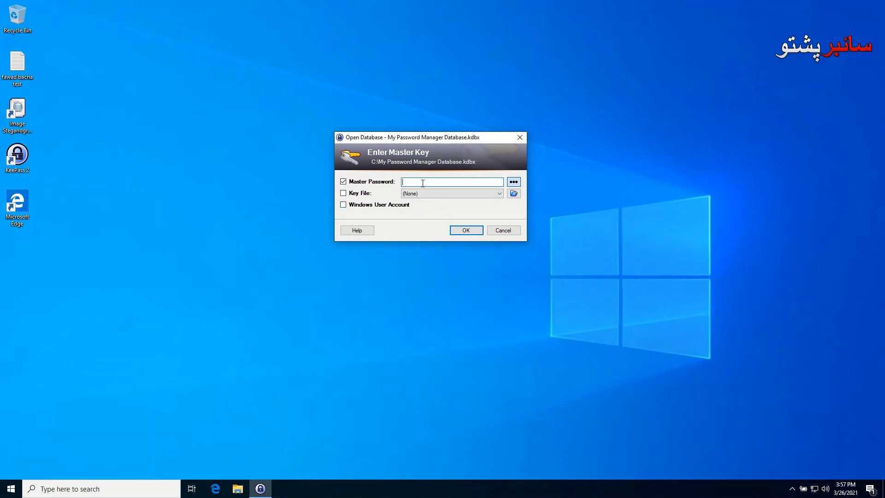
click(499, 194)
click(499, 194)
click(503, 232)
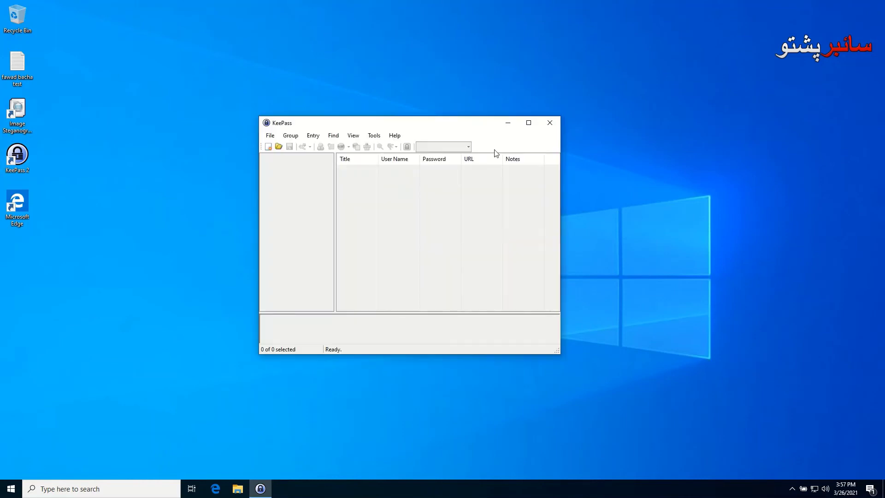
click(550, 122)
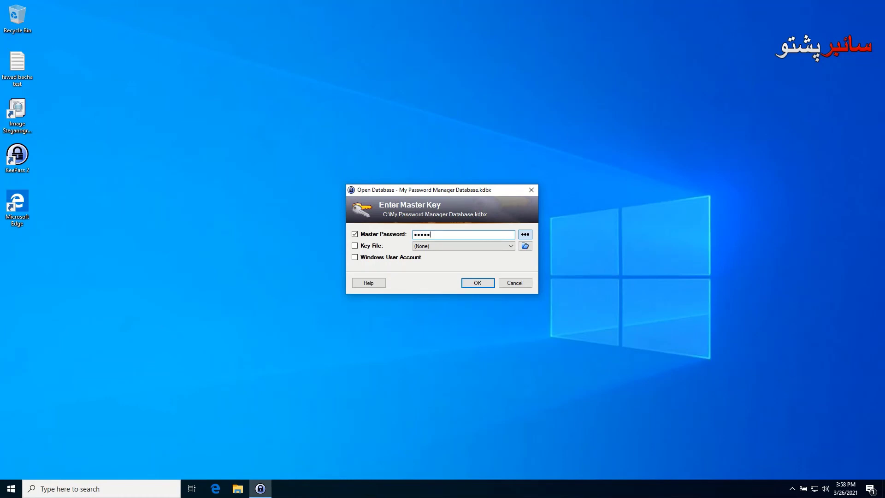
key(Return)
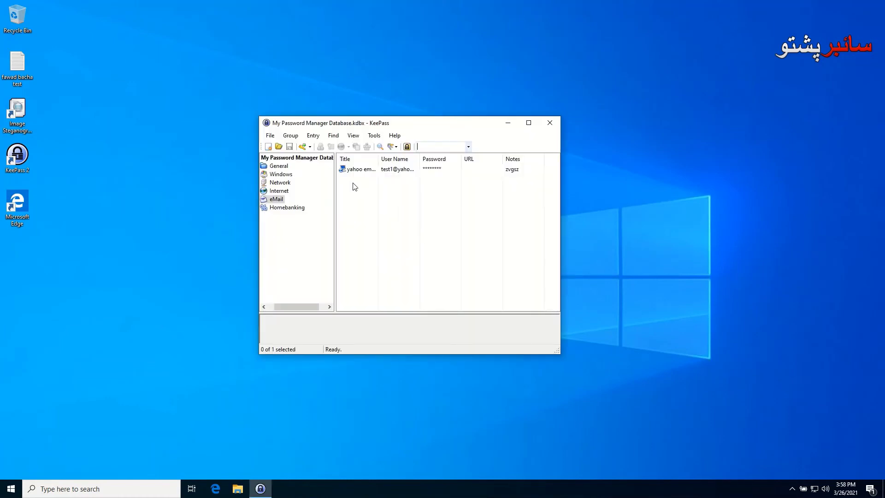
Browse the Group menu, then open the File > Print preview of entries and cancel it
click(284, 139)
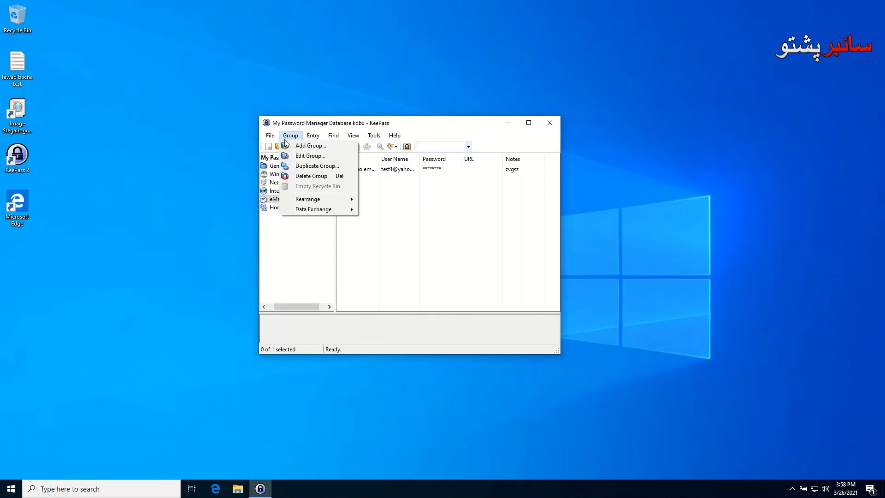
click(284, 140)
click(270, 137)
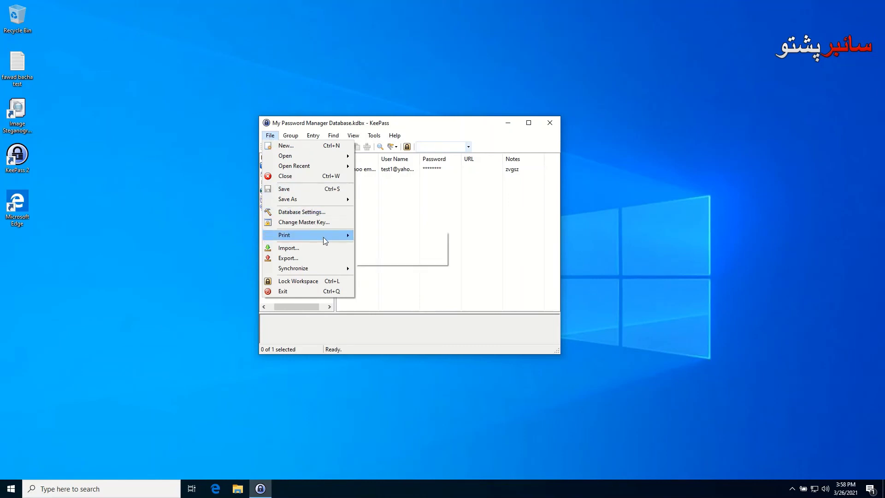
click(384, 239)
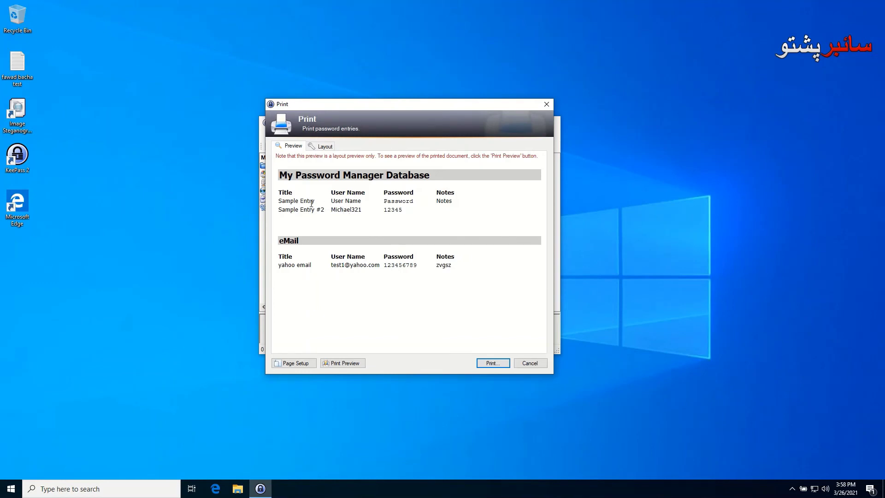
drag(353, 108, 375, 127)
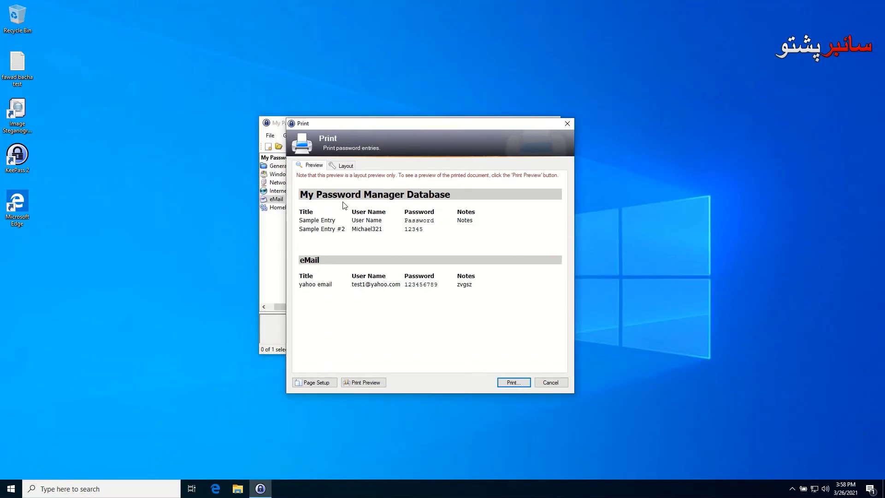
click(543, 384)
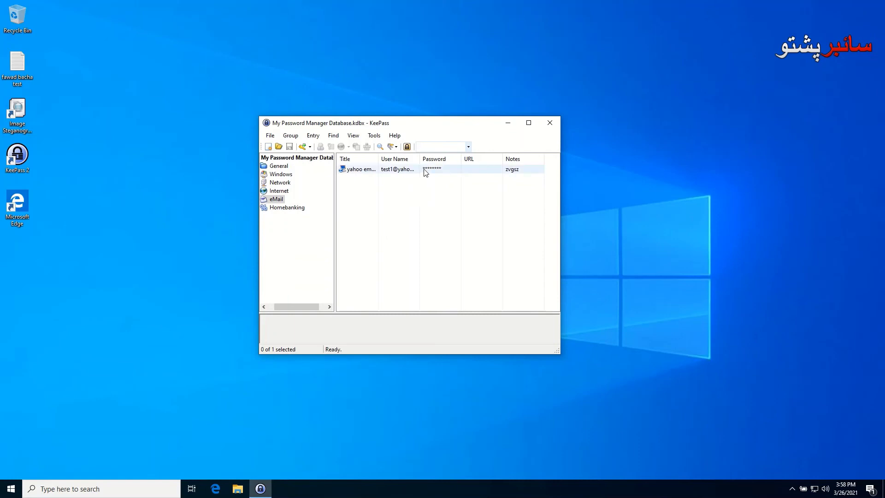
Bring up the print layout of all entries once more and dismiss it without printing
click(270, 136)
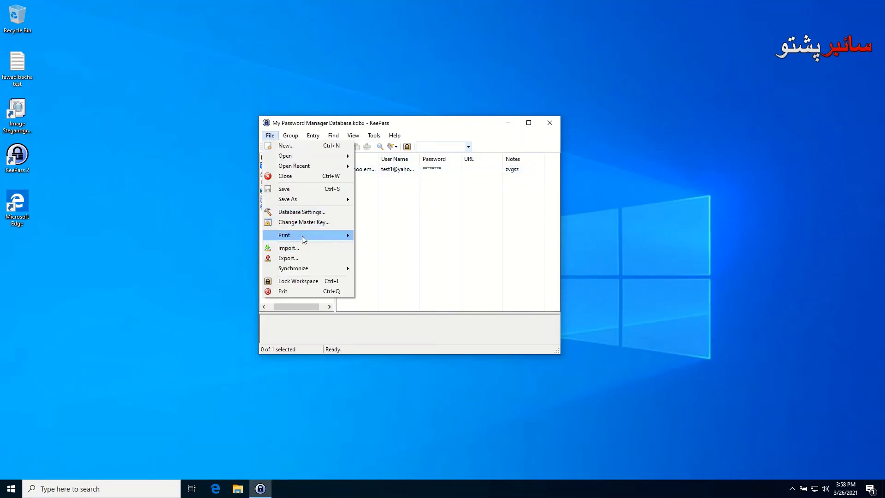
mouse_move(303, 236)
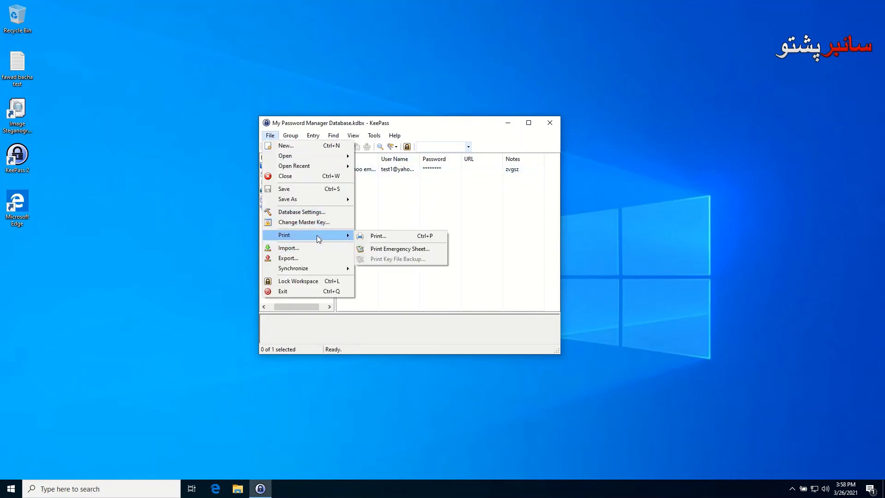
click(387, 237)
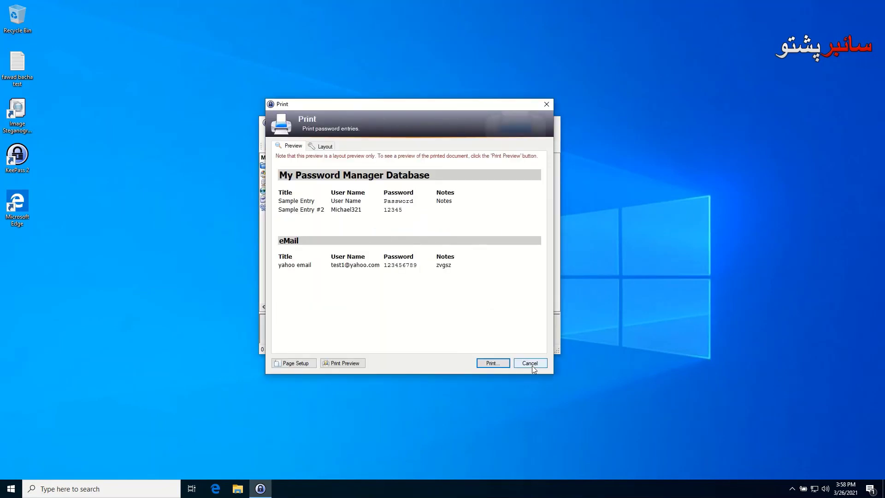
click(530, 363)
click(270, 137)
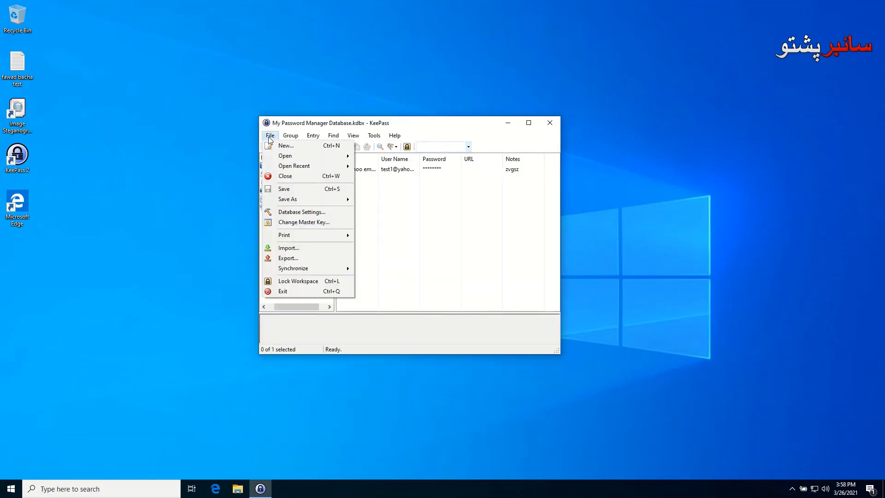
Export the database in KeePass CSV (1.x) format to the Desktop as My Password Manager Database
click(289, 259)
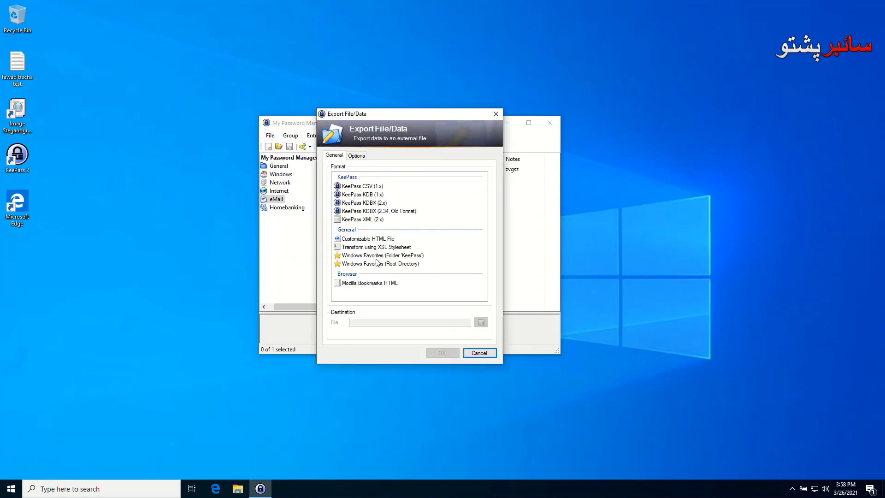
click(352, 187)
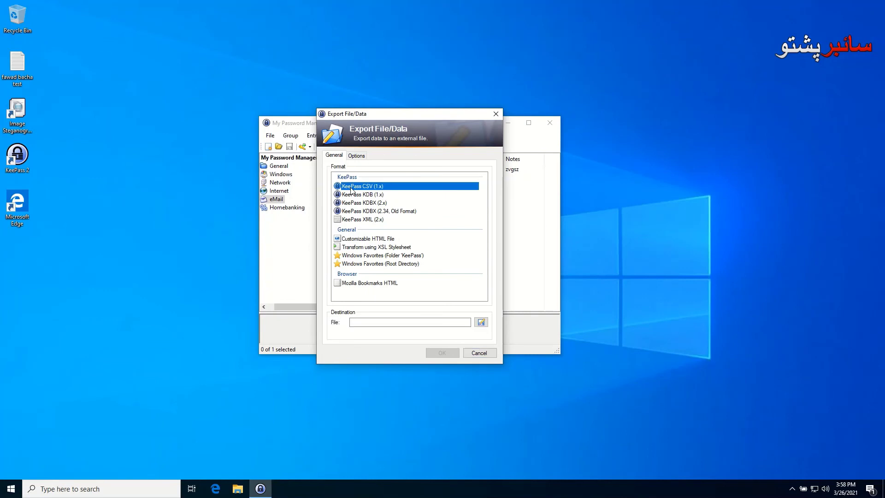
click(357, 160)
click(334, 155)
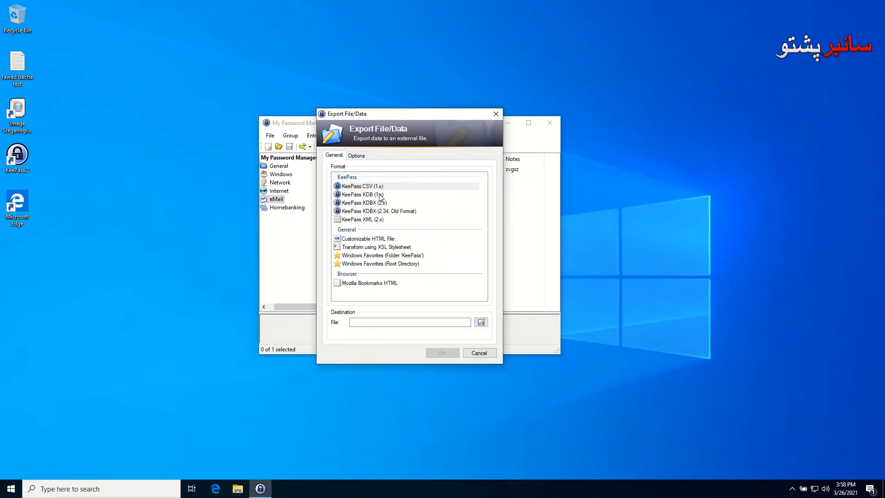
click(365, 187)
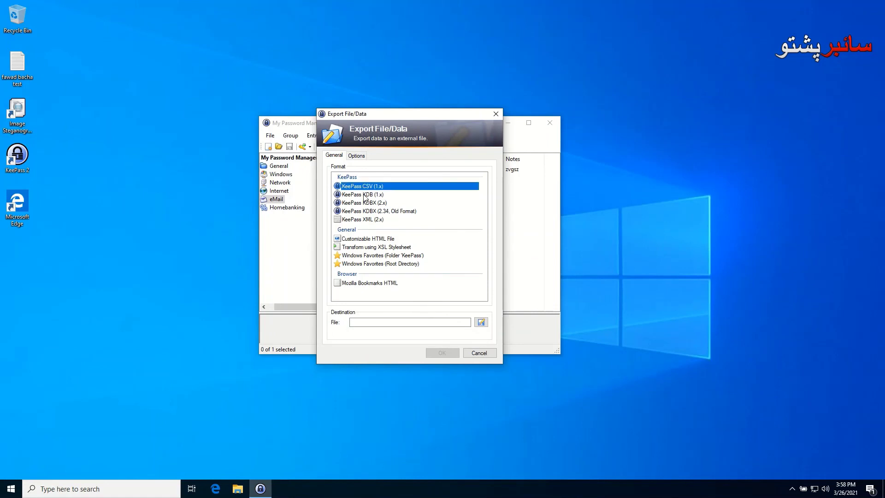
click(481, 322)
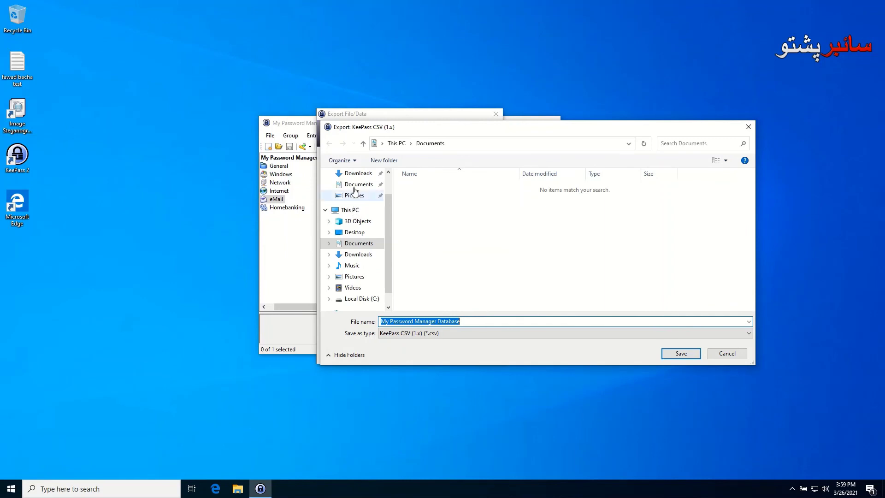
scroll(355, 205, up, 1)
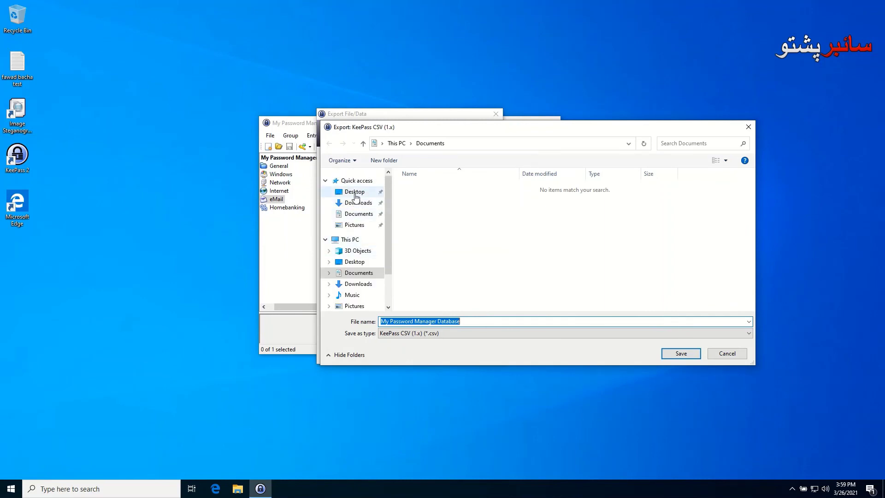
click(355, 192)
click(692, 356)
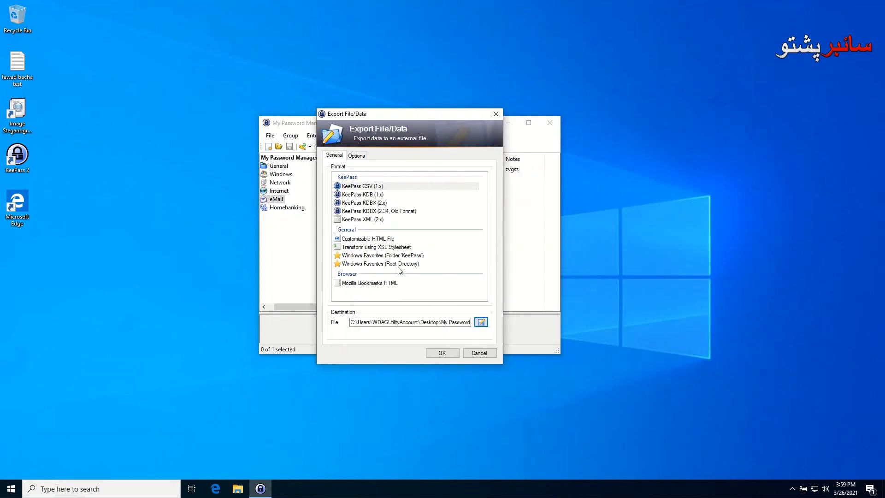
click(441, 353)
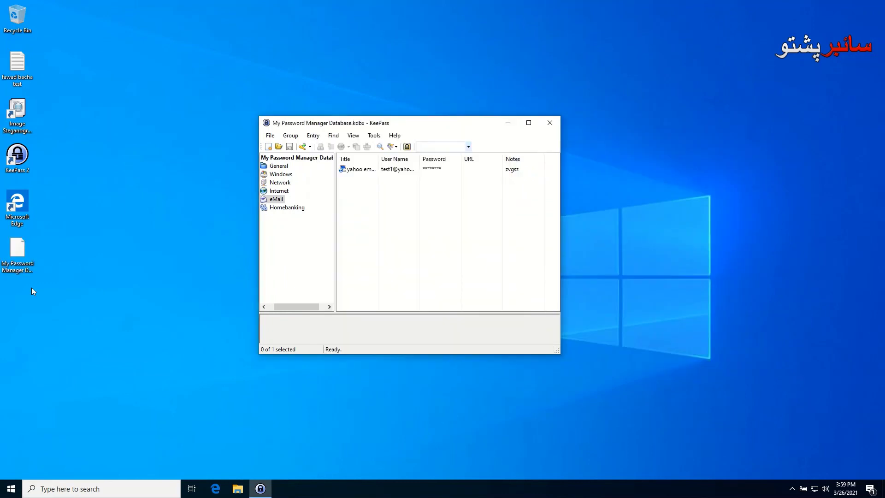
Open the exported CSV from the desktop in WordPad, inspect the yahoo email row, then close WordPad
double_click(23, 252)
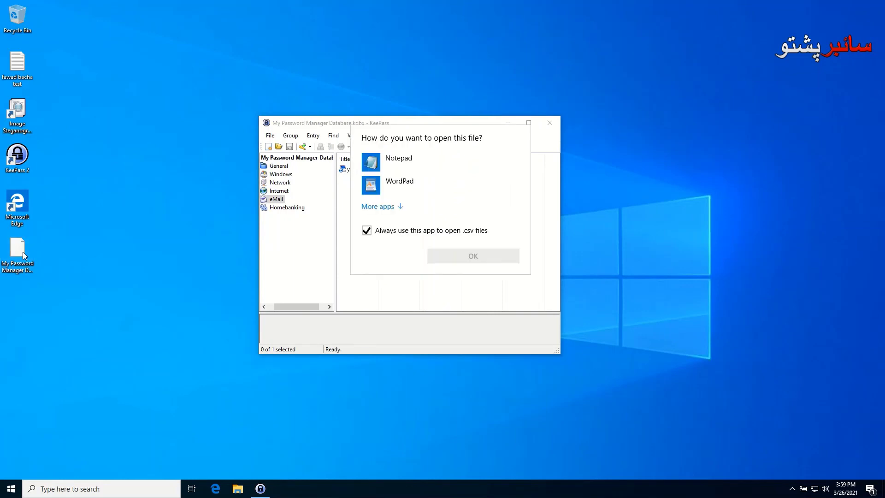
click(391, 162)
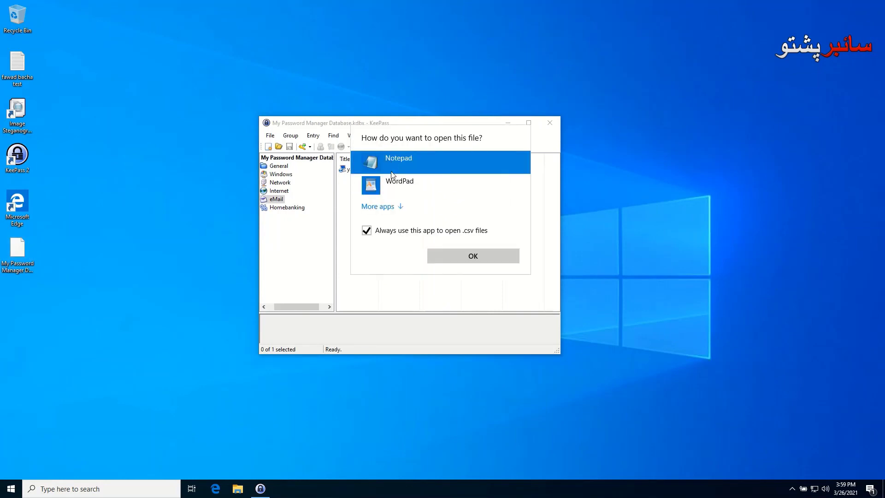
double_click(397, 184)
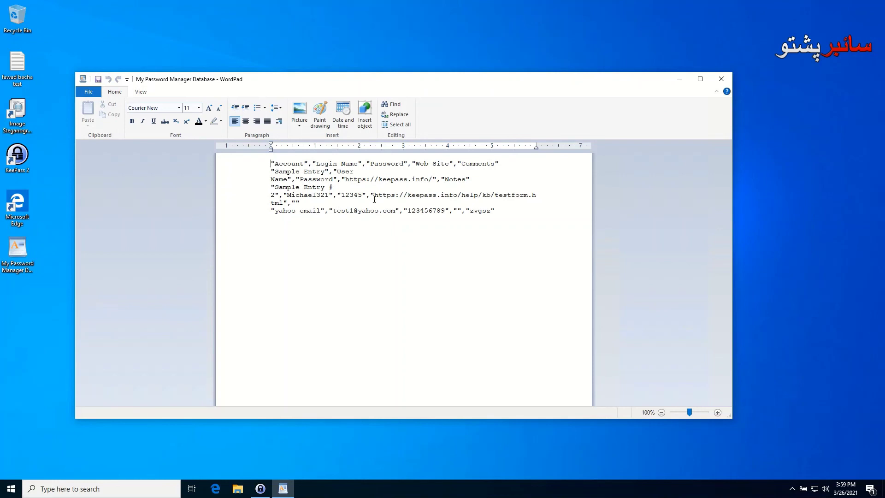
drag(301, 202, 272, 163)
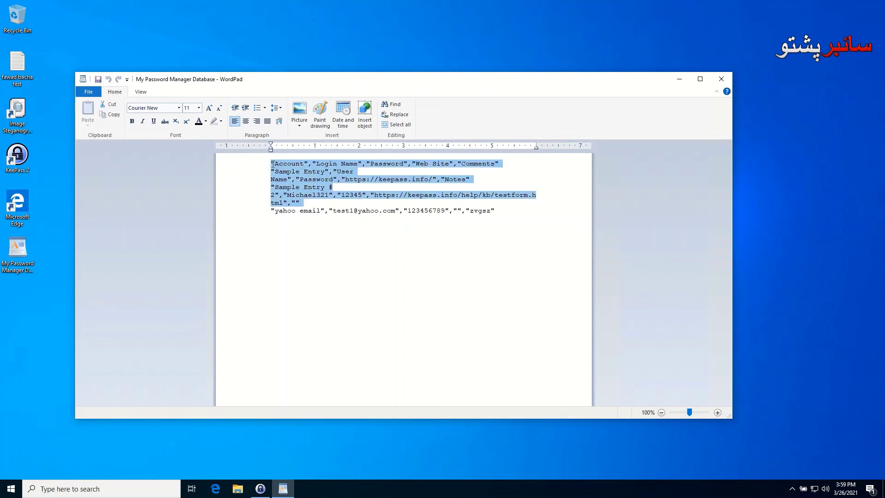
drag(289, 211, 469, 211)
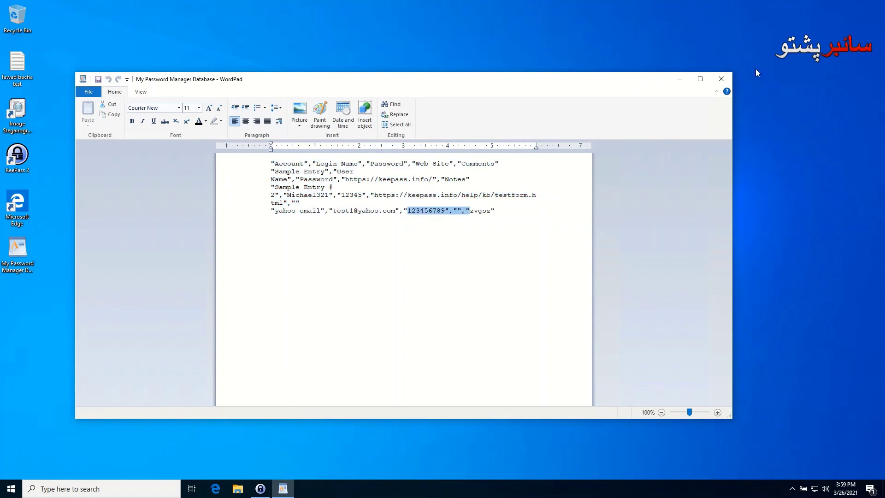
click(721, 79)
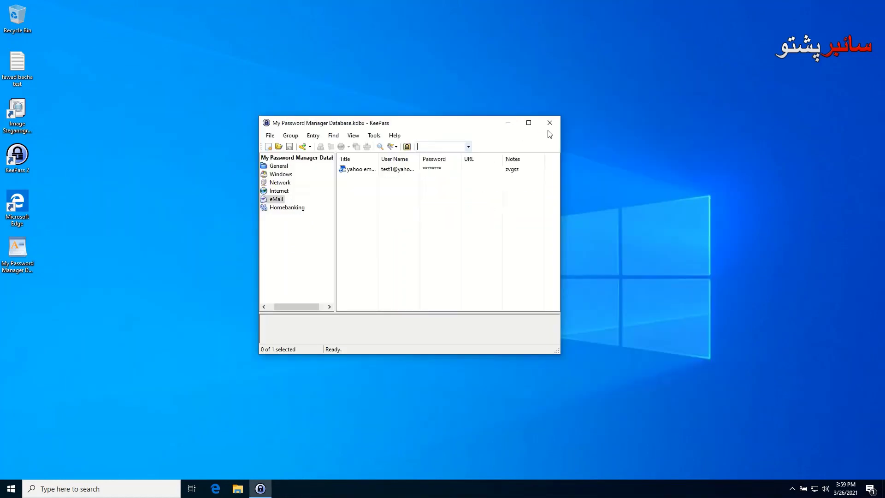
Lock the KeePass workspace, cancel the master key prompt, quit KeePass, and open the Start menu
click(407, 147)
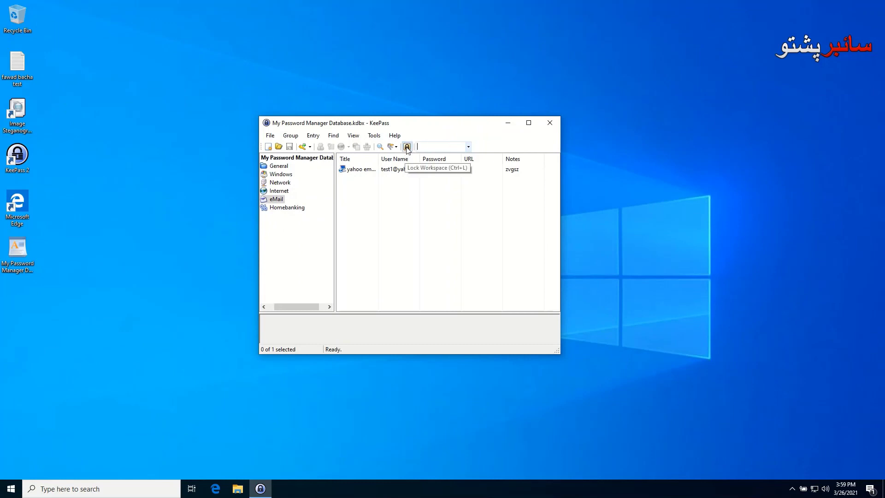
double_click(17, 155)
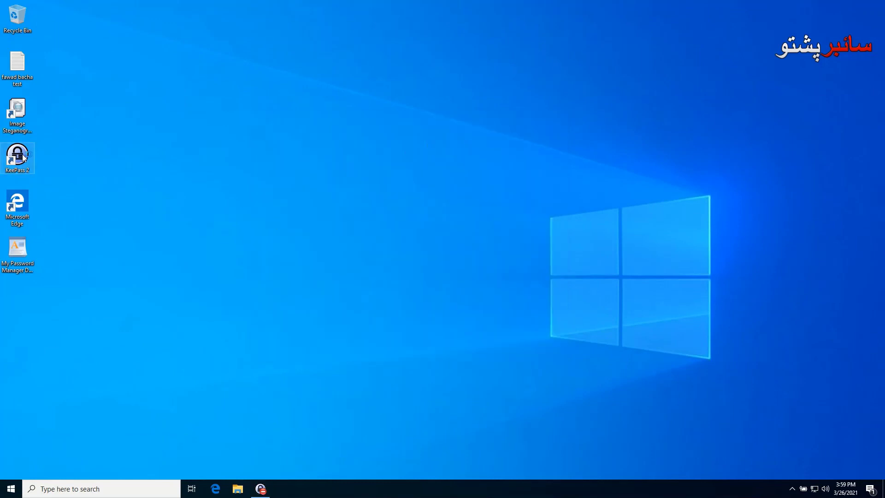
click(514, 283)
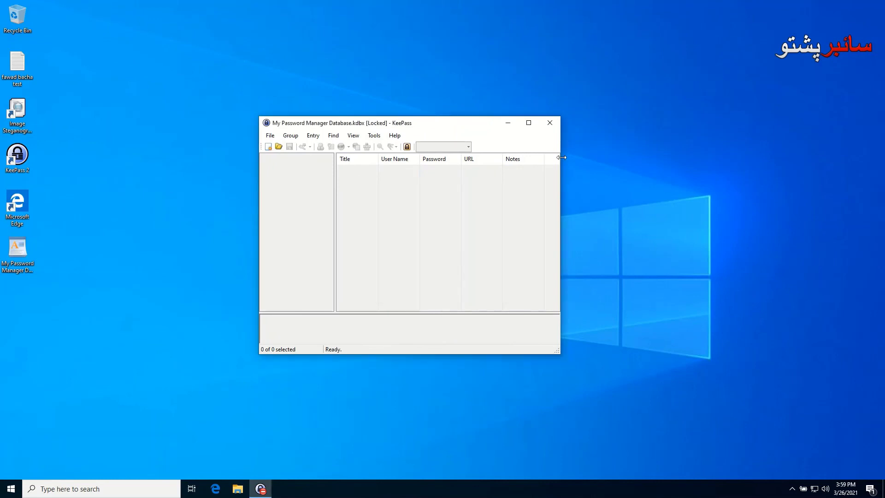
click(549, 123)
click(6, 495)
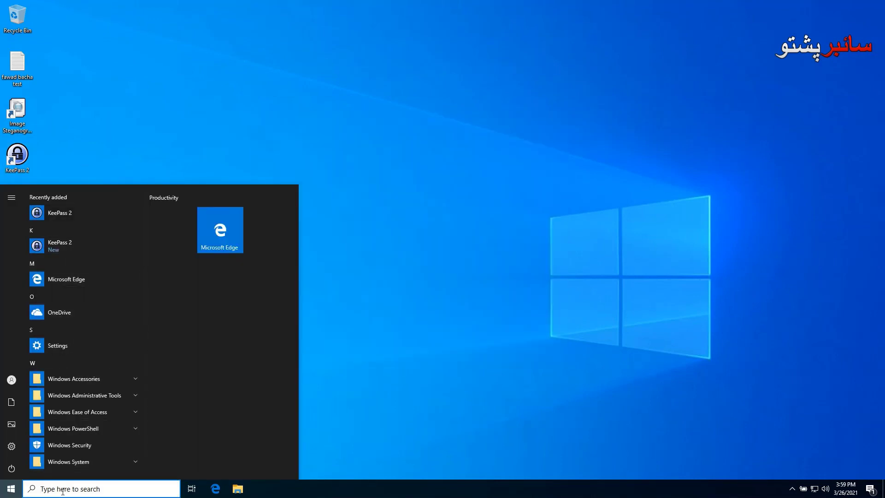
Uninstall KeePass Password Safe 2.47 from Add or remove programs, confirming every prompt, then close Settings
text(add)
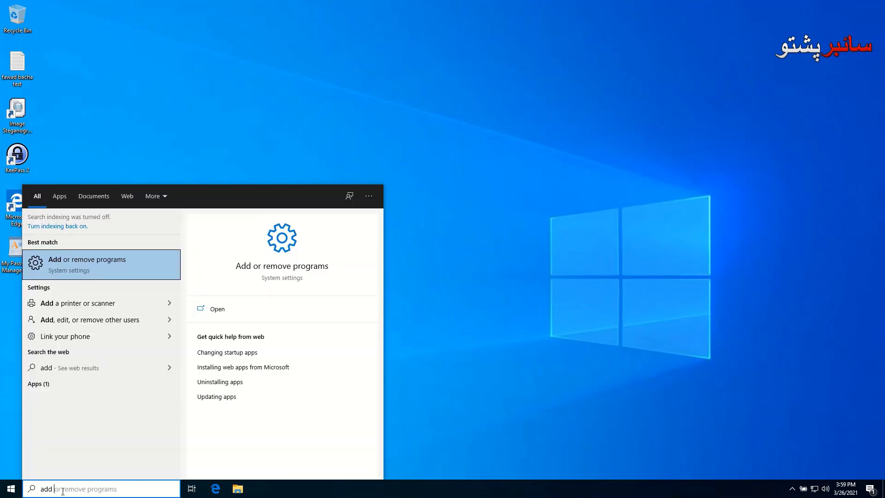
click(105, 259)
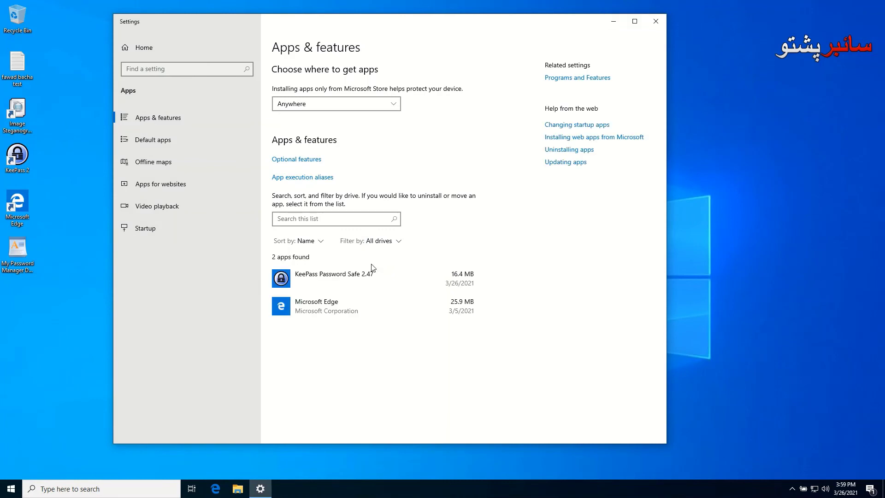
click(430, 273)
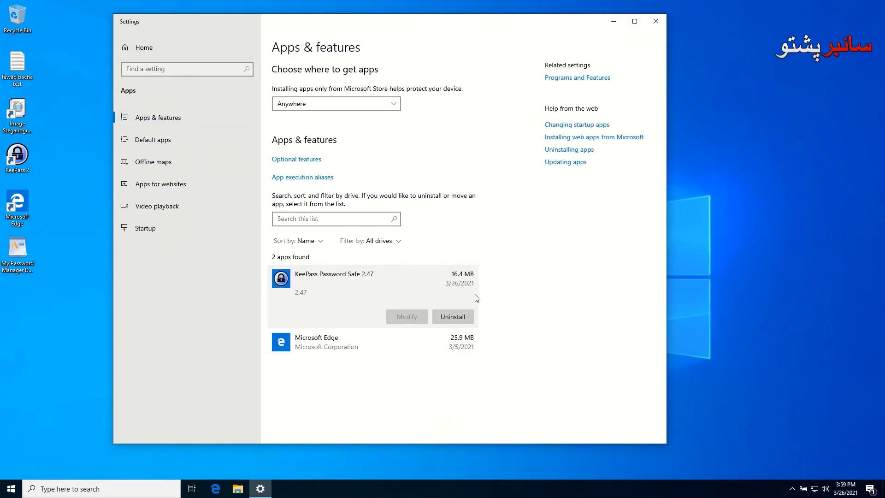
click(461, 320)
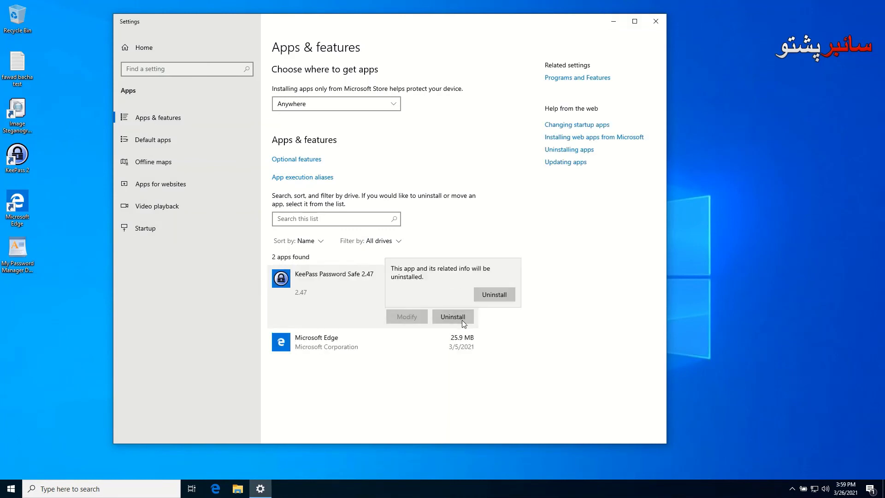
click(494, 294)
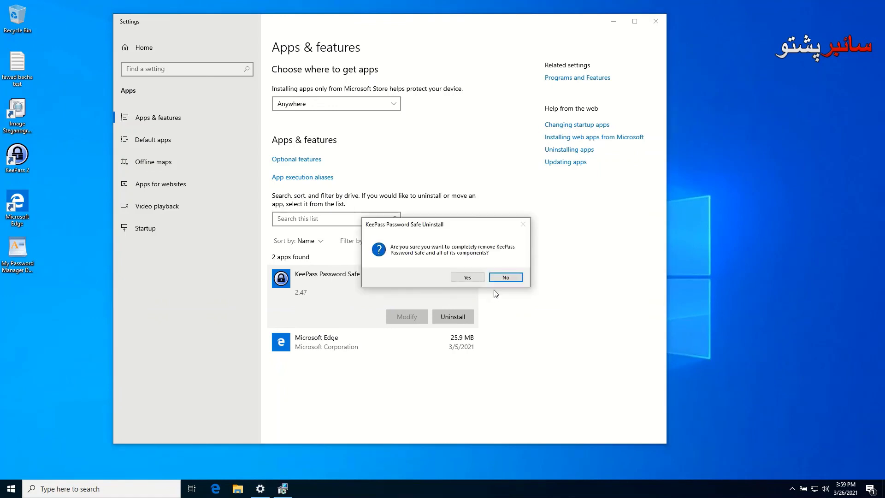
click(467, 278)
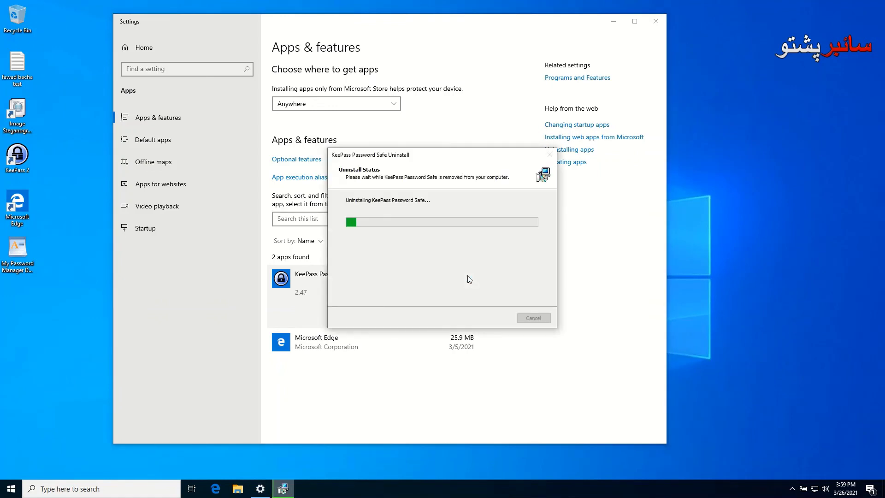
click(520, 279)
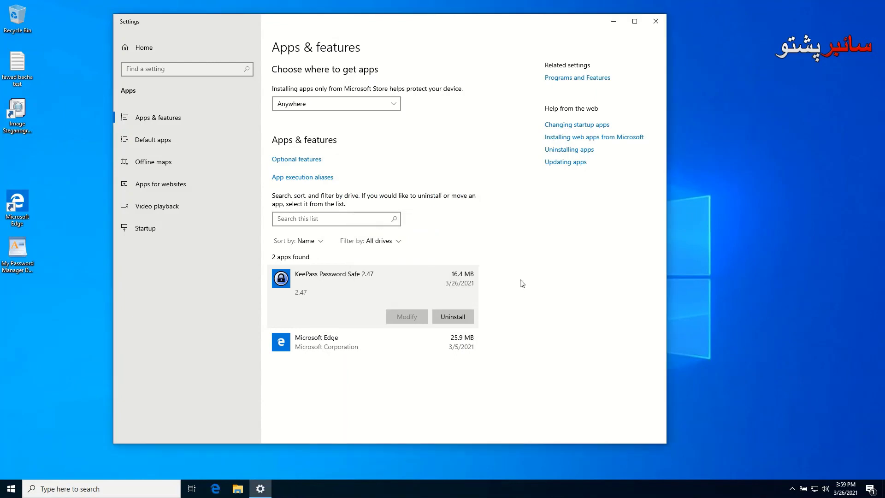
click(654, 24)
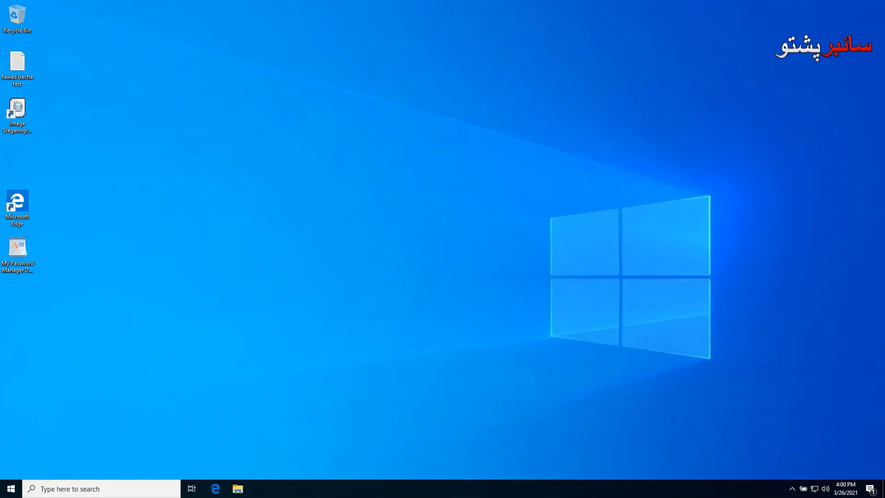